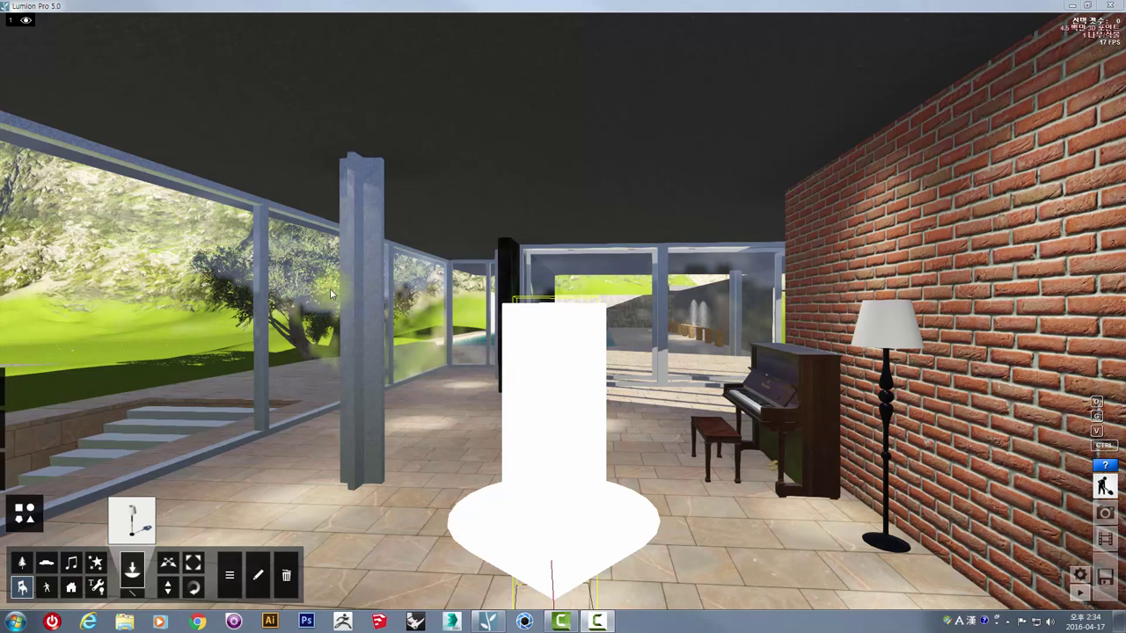
# Step: Place a spotlight near the piano, then pick a boat from the transport objects
pyautogui.click(675, 299)
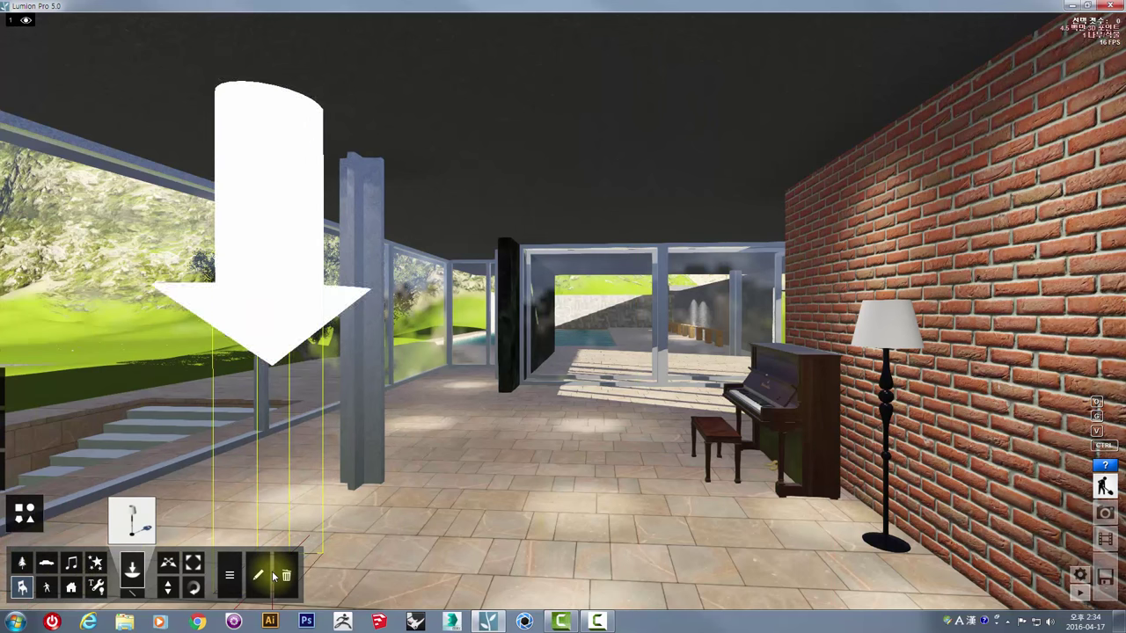
pyautogui.moveTo(97, 587)
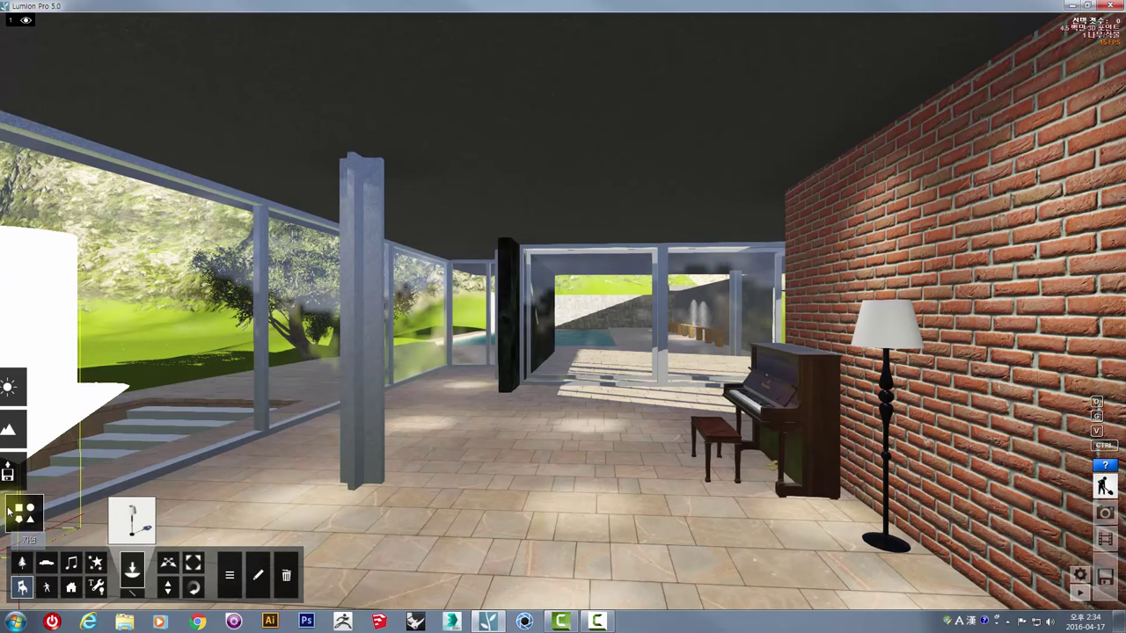
pyautogui.click(99, 588)
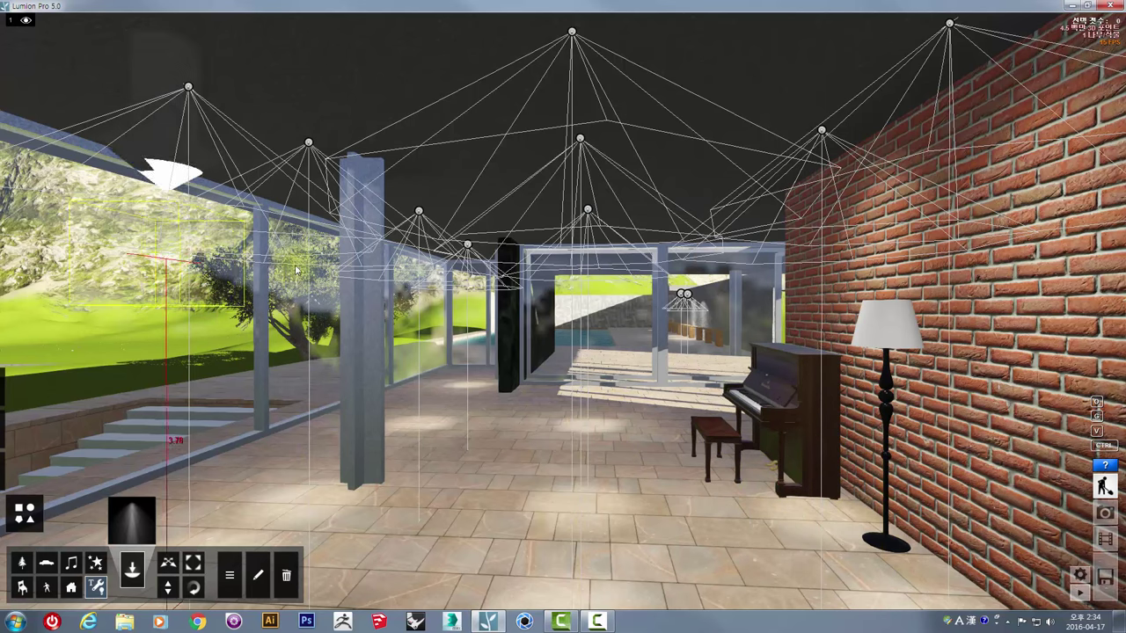
pyautogui.click(48, 564)
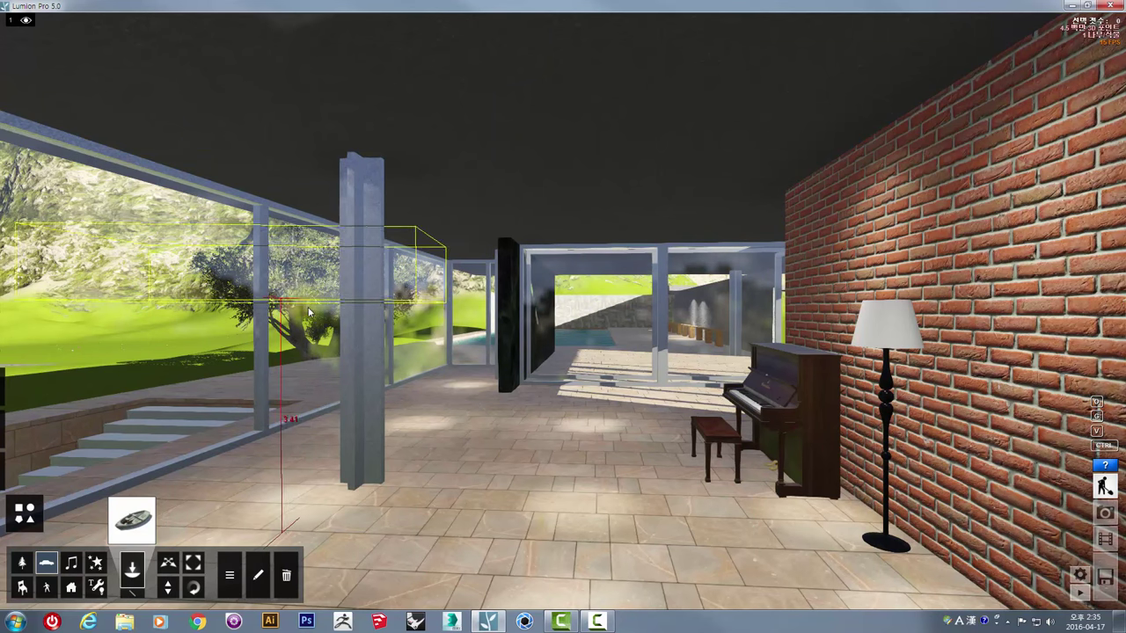
pyautogui.click(536, 412)
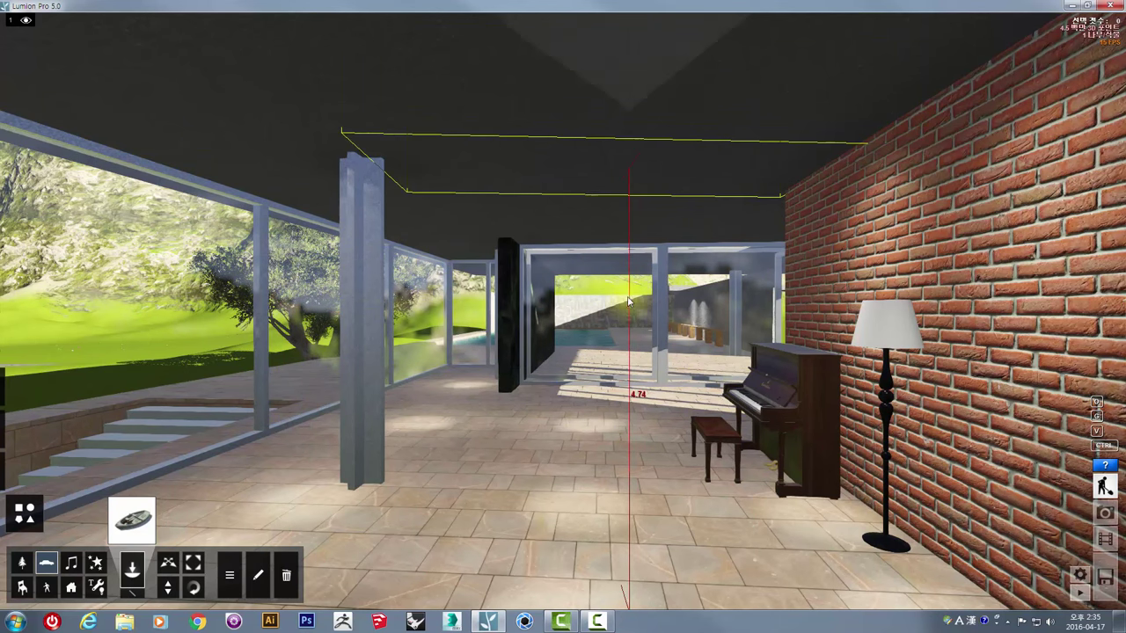
pyautogui.click(785, 360)
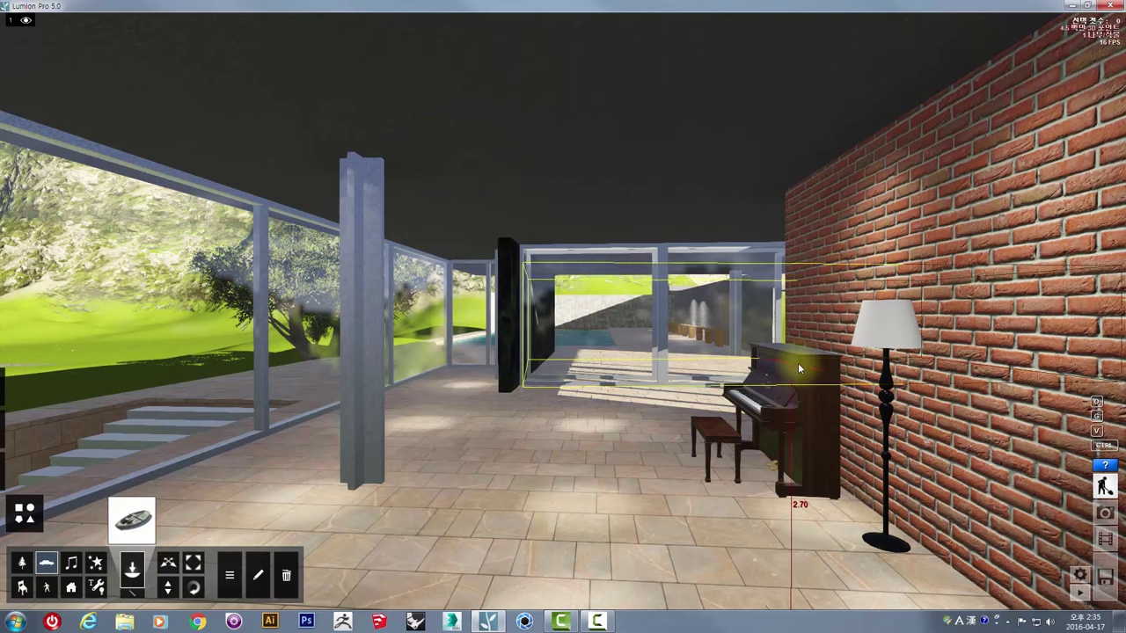
pyautogui.click(802, 364)
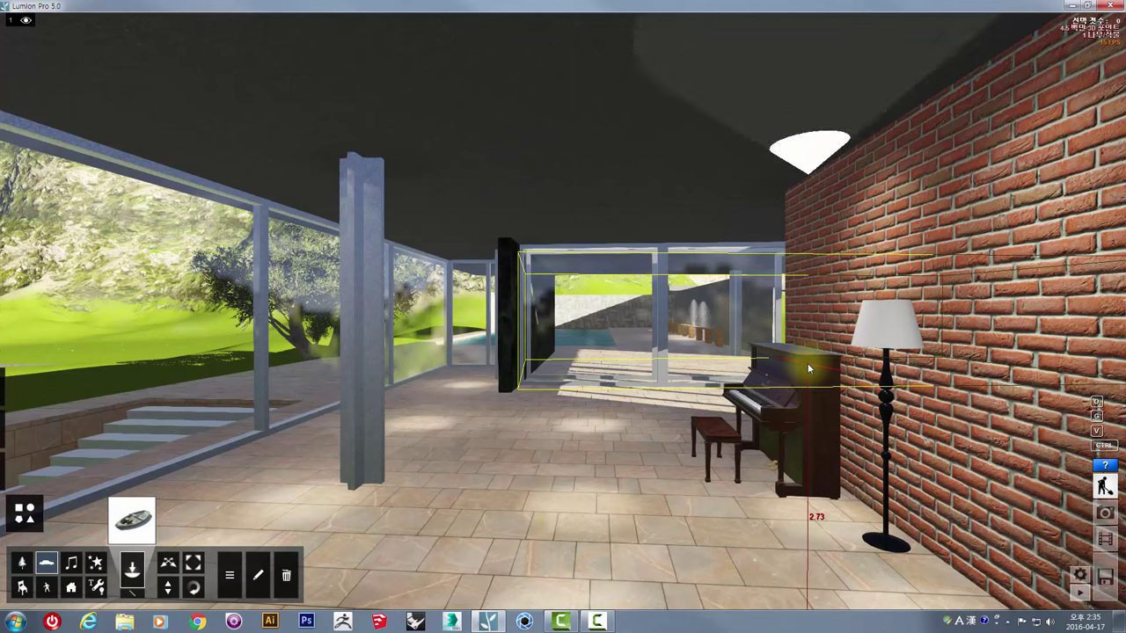
pyautogui.click(807, 363)
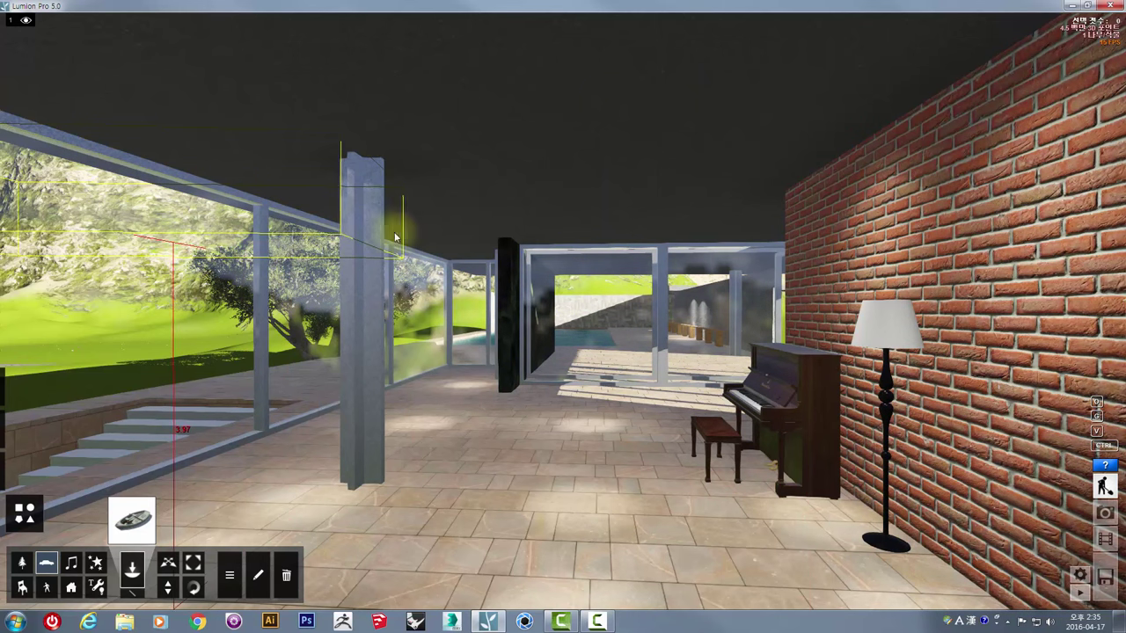
pyautogui.click(851, 533)
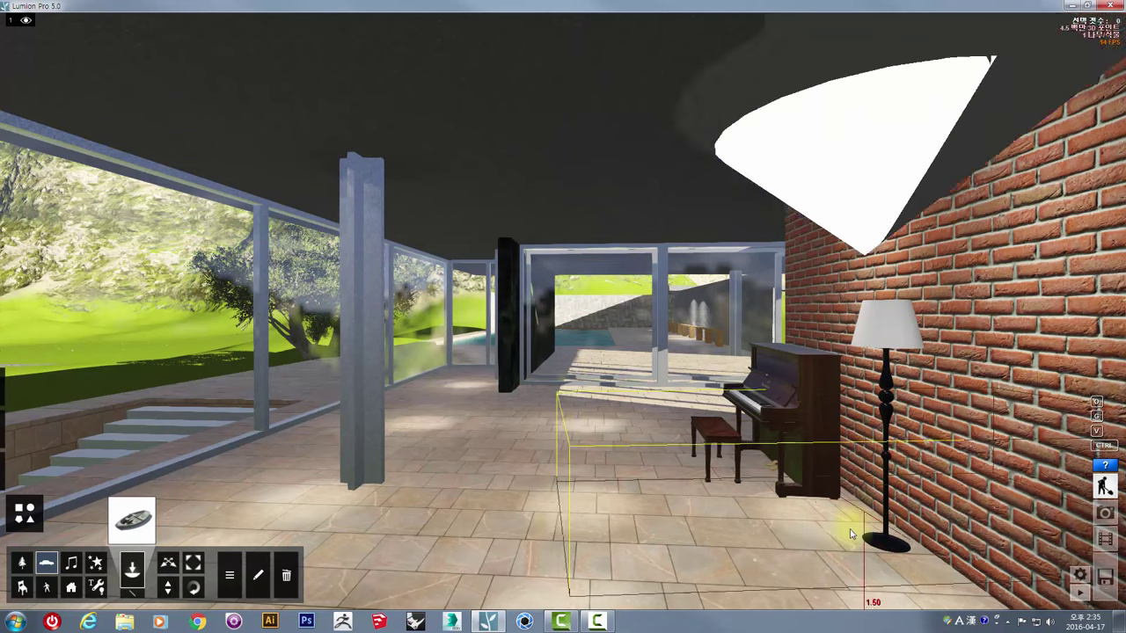
pyautogui.click(829, 540)
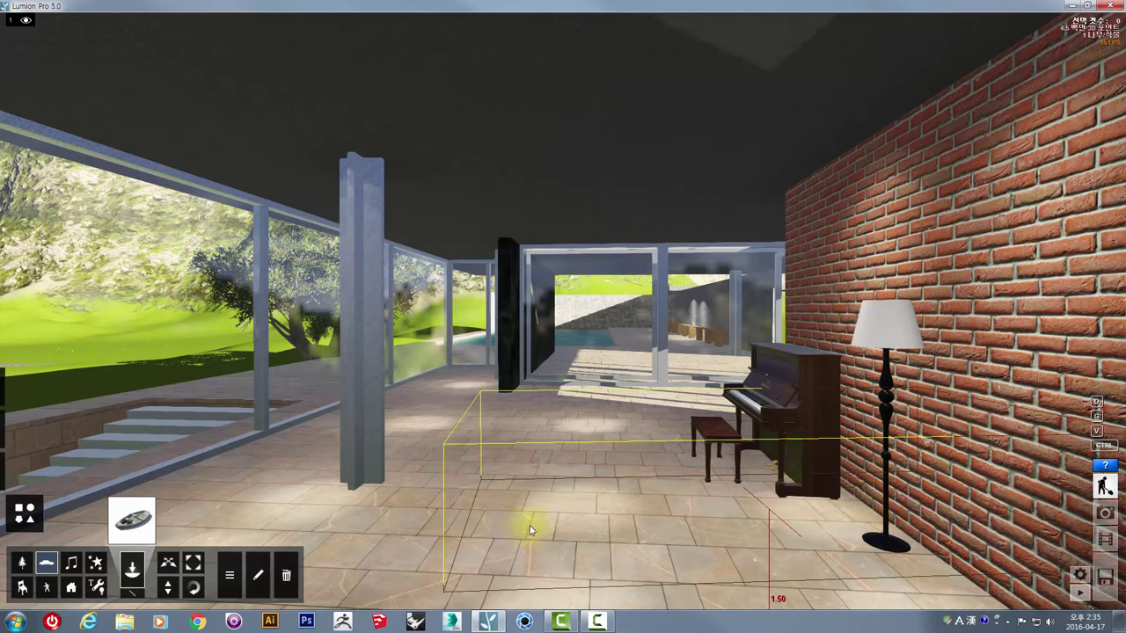
pyautogui.click(464, 527)
pyautogui.click(467, 527)
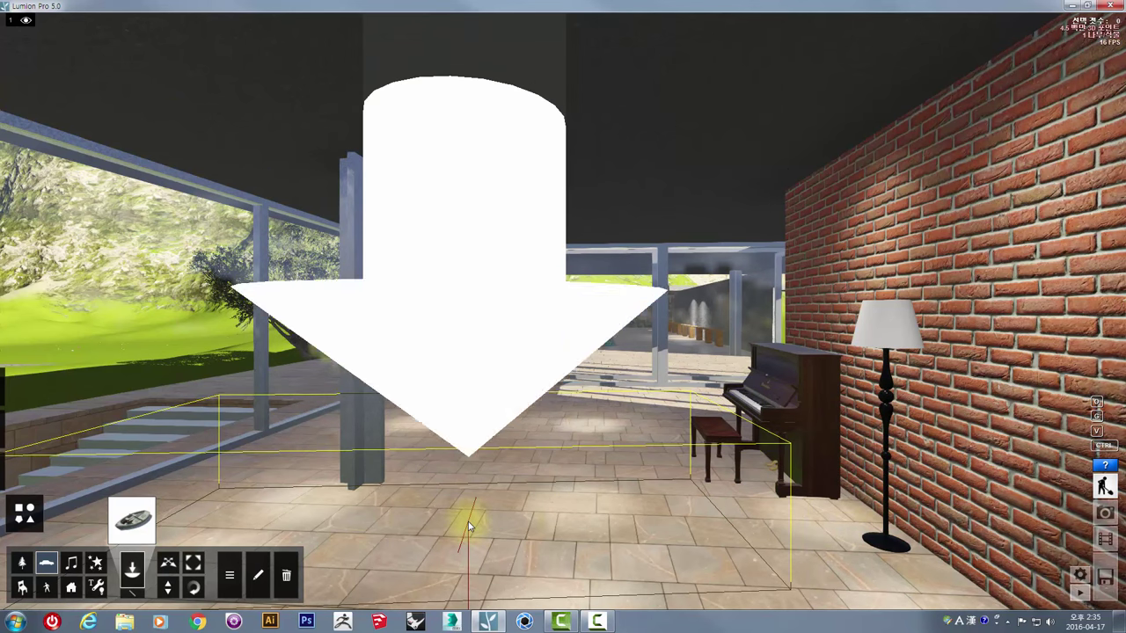
pyautogui.click(466, 522)
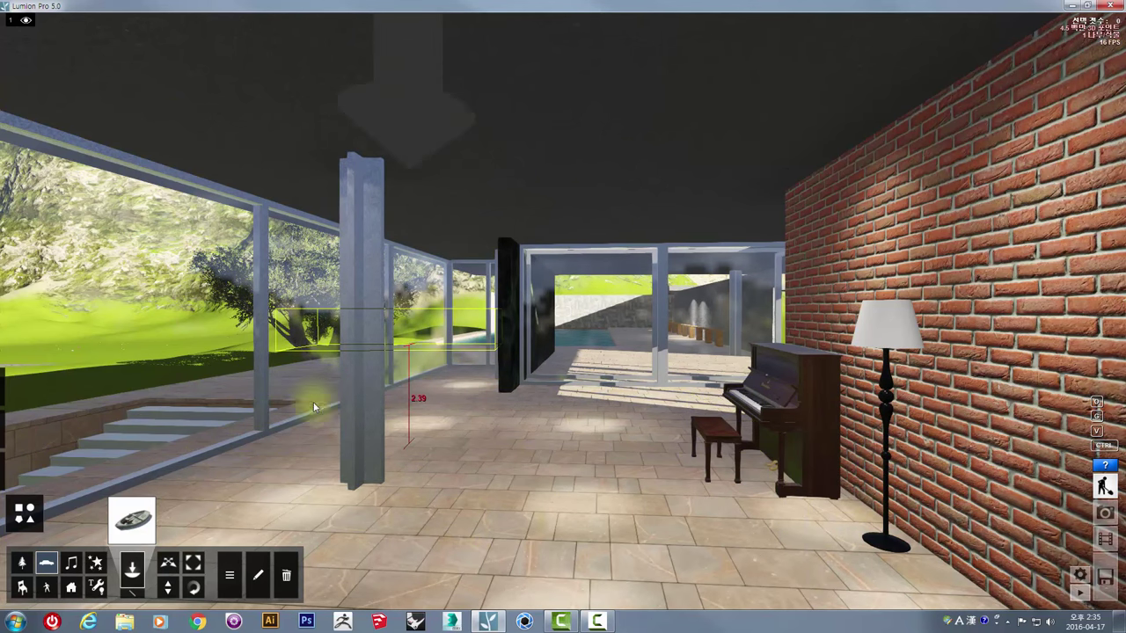
pyautogui.click(97, 587)
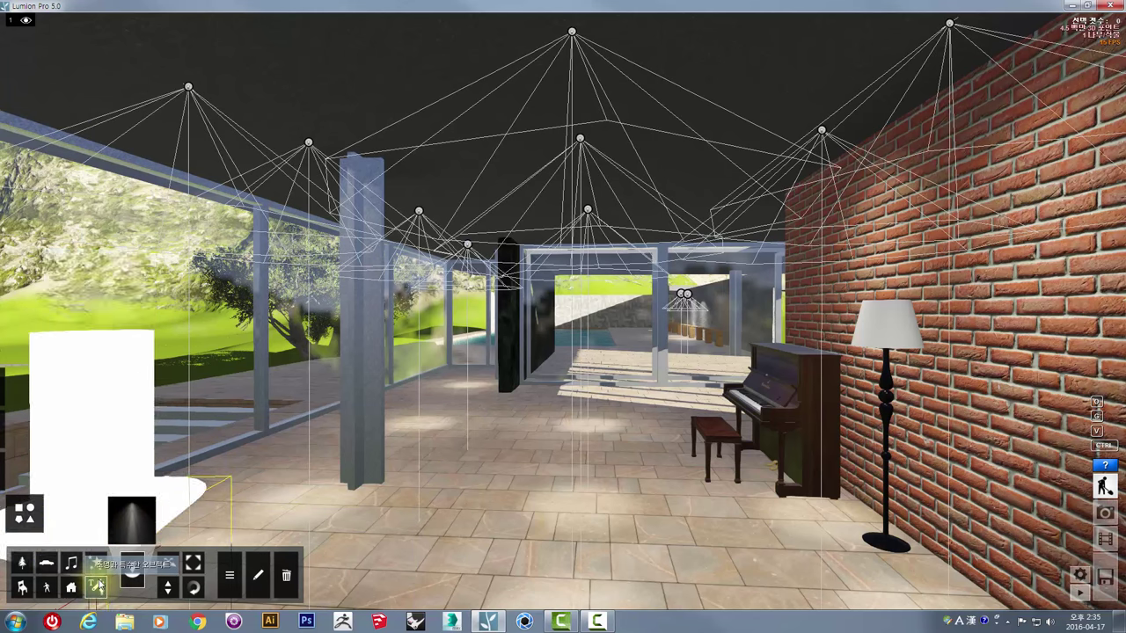
pyautogui.click(132, 519)
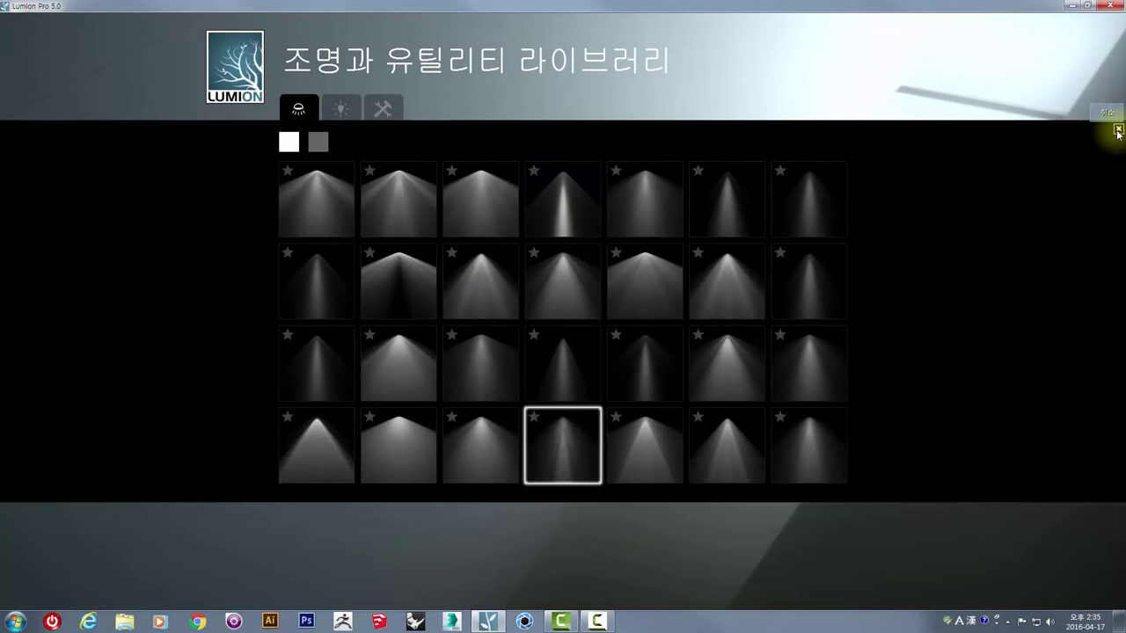
pyautogui.click(347, 109)
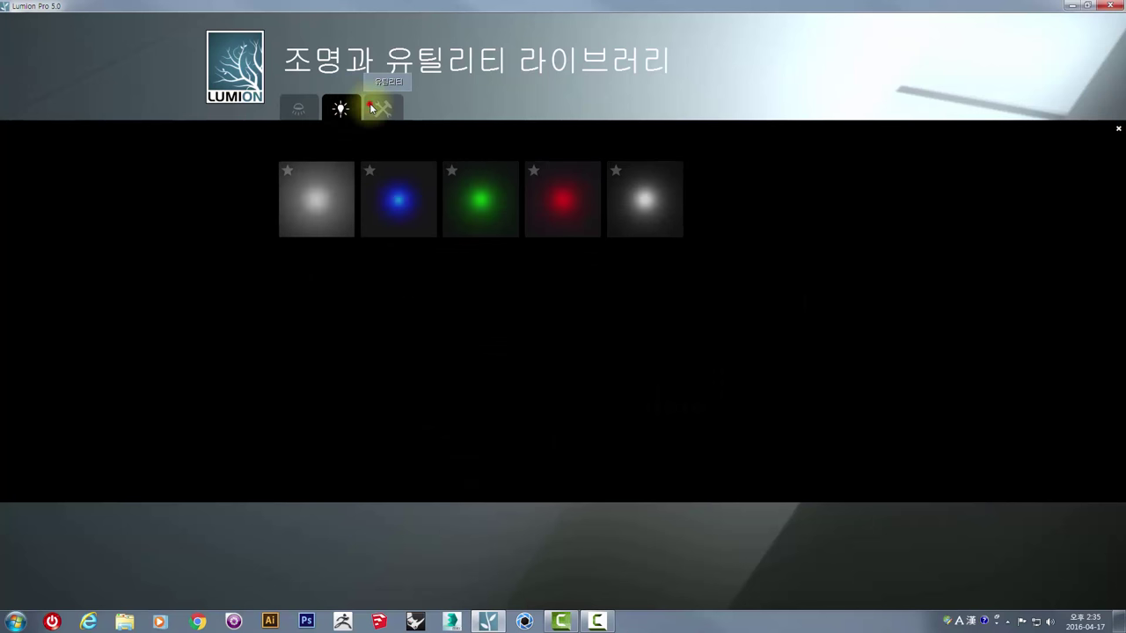
pyautogui.click(371, 108)
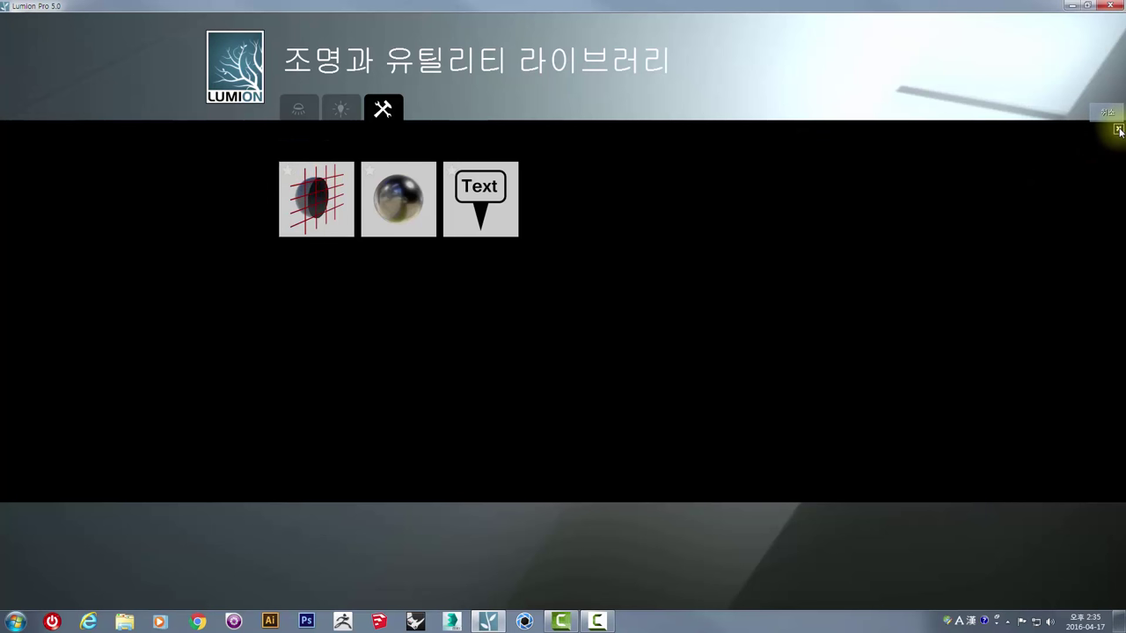
pyautogui.click(950, 143)
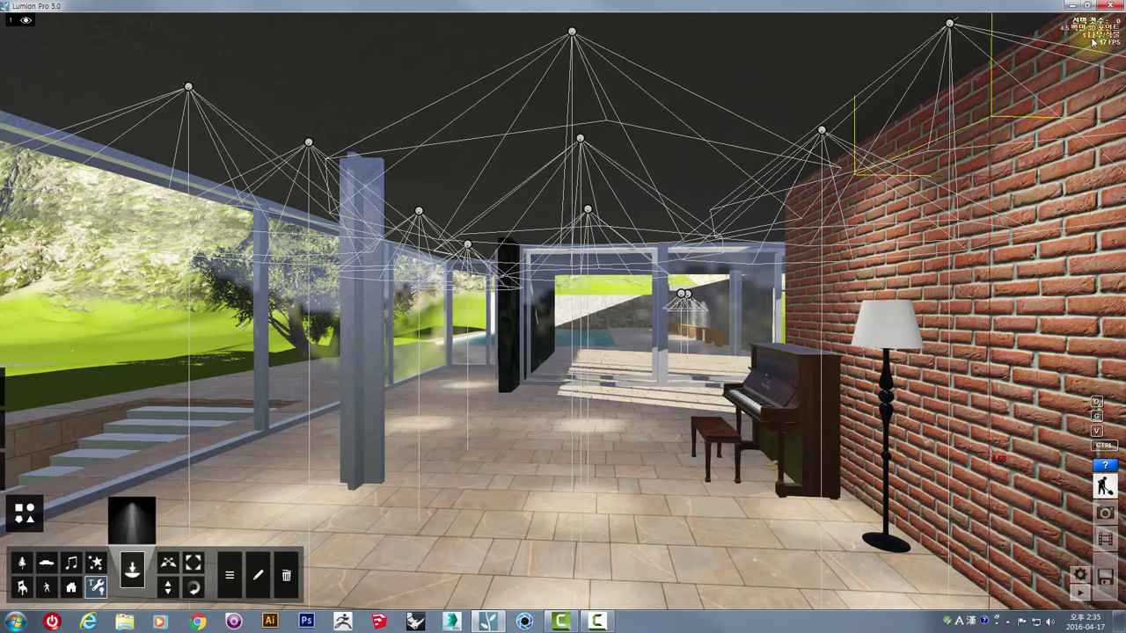
# Step: Place spotlights by the brick wall and on the ceiling above the front column
pyautogui.click(954, 535)
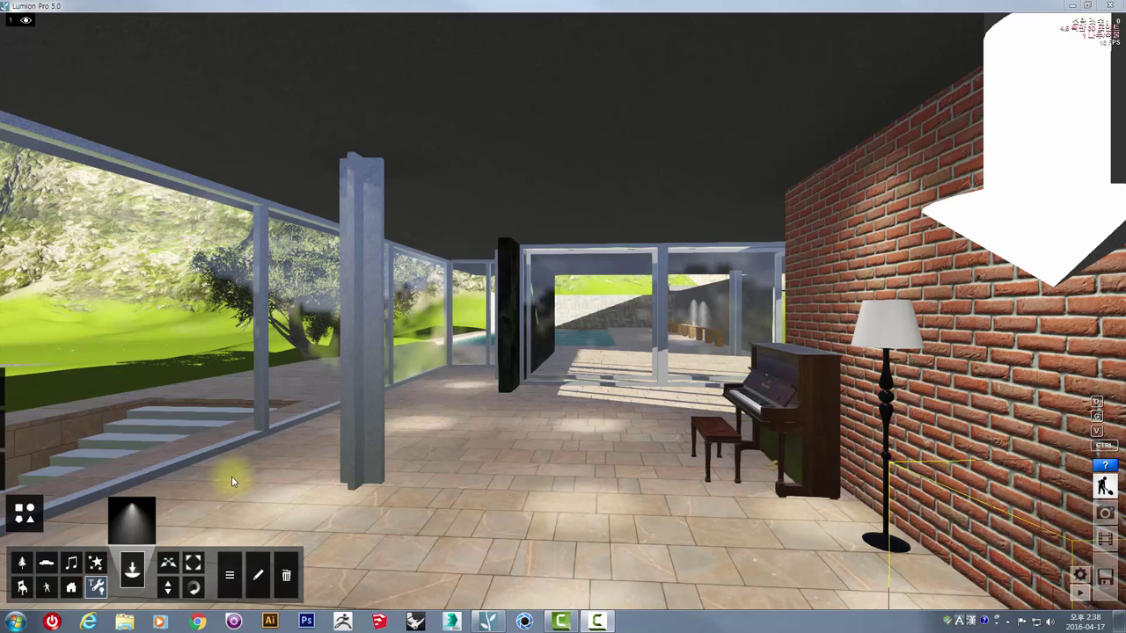
pyautogui.click(132, 519)
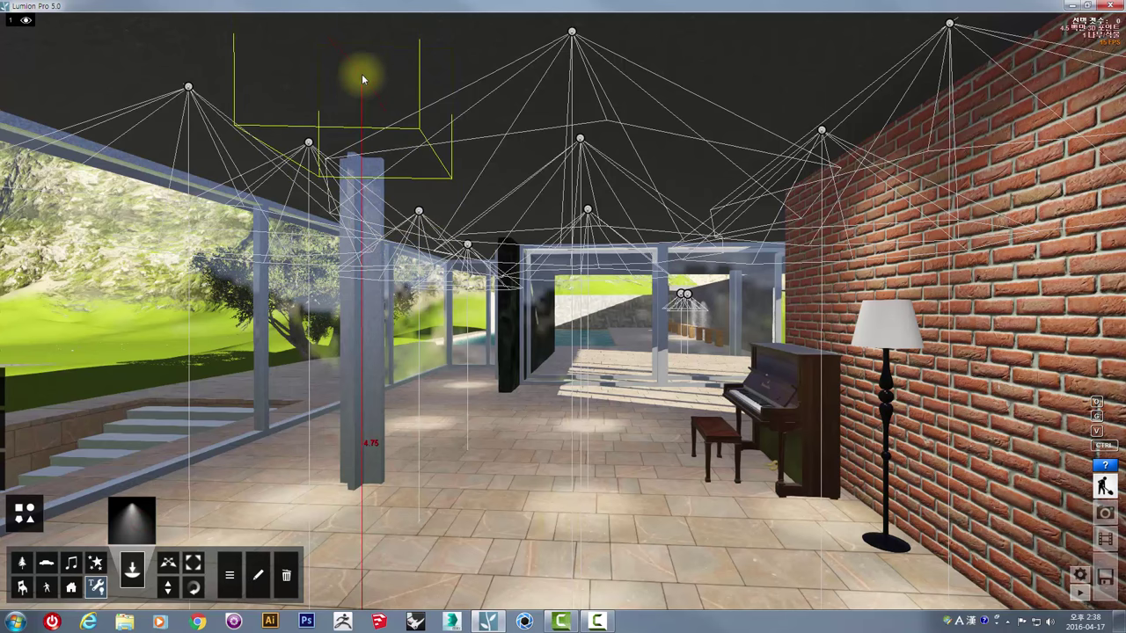
pyautogui.click(366, 65)
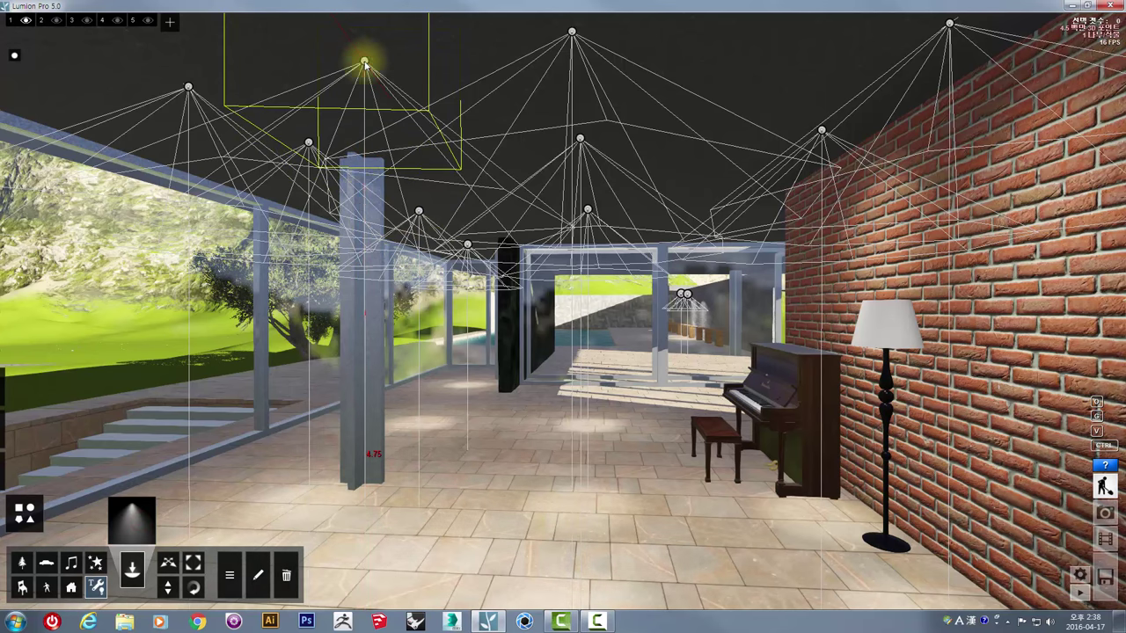
pyautogui.click(365, 449)
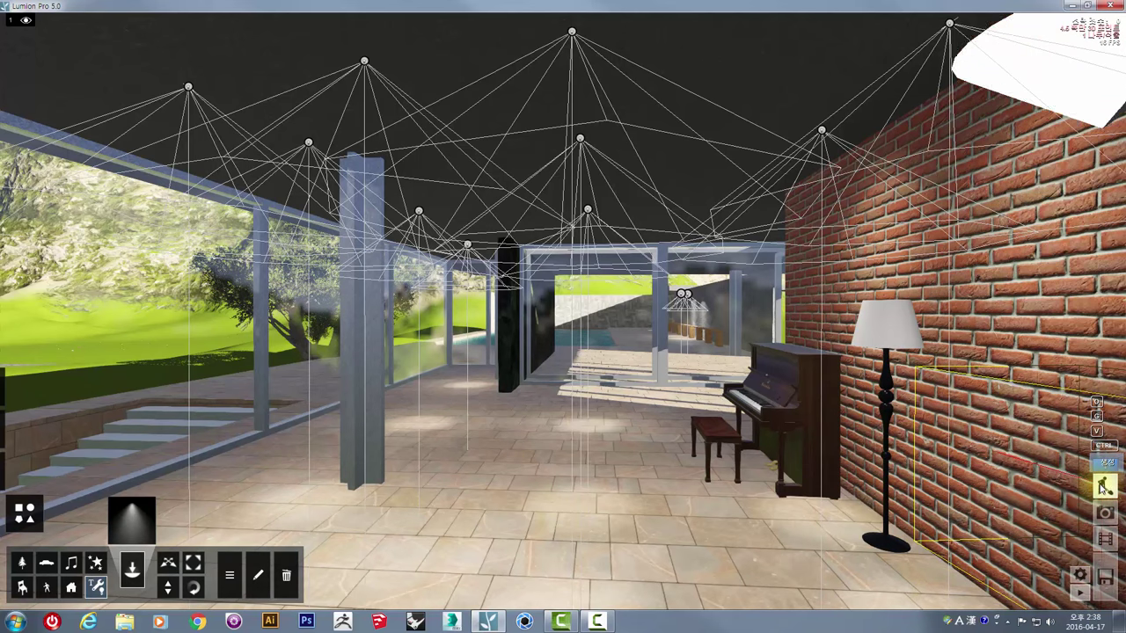
# Step: In Photo mode, frame the view toward the brick wall and save it as the second camera shot
pyautogui.click(1105, 514)
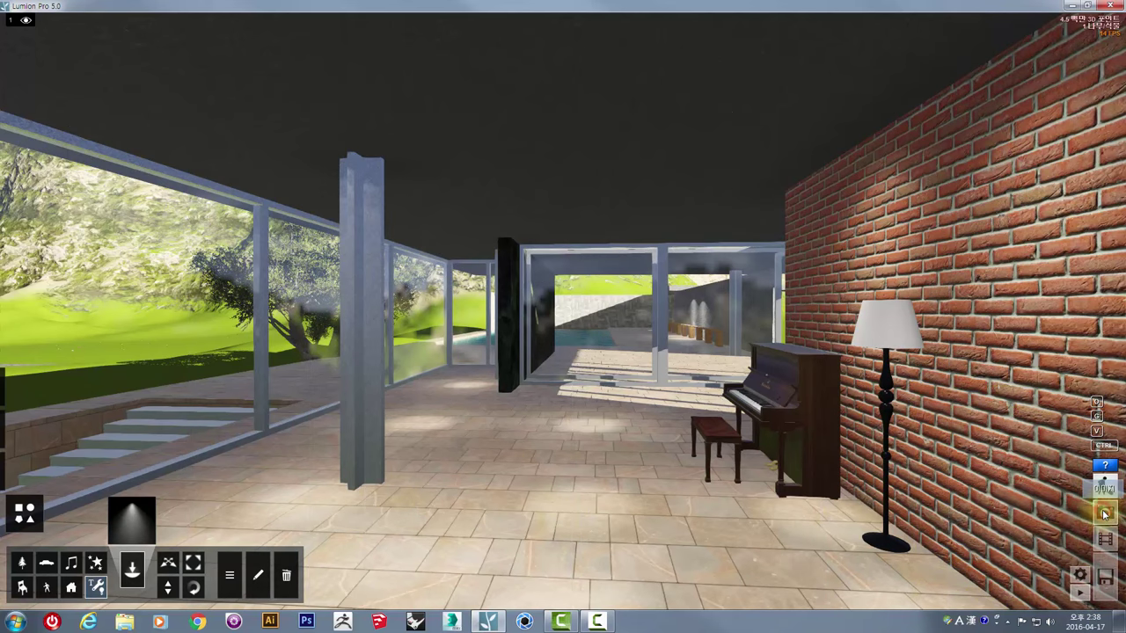
pyautogui.click(1105, 514)
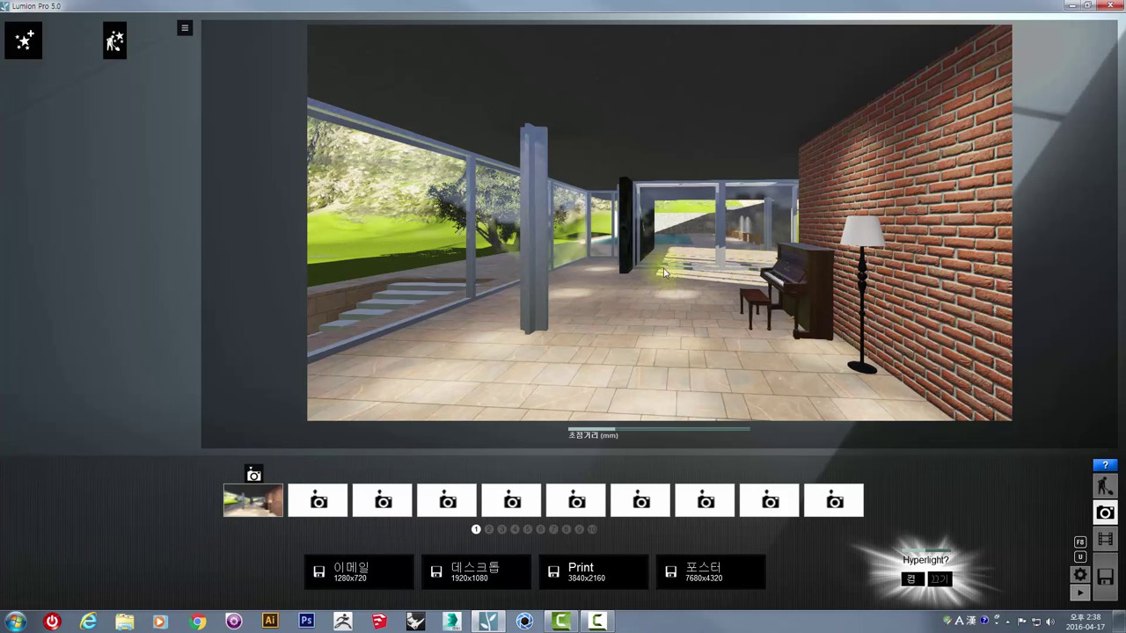
pyautogui.moveTo(664, 273)
pyautogui.mouseDown(button='right')
pyautogui.moveTo(882, 292)
pyautogui.moveTo(60, 286)
pyautogui.mouseUp(button='right')
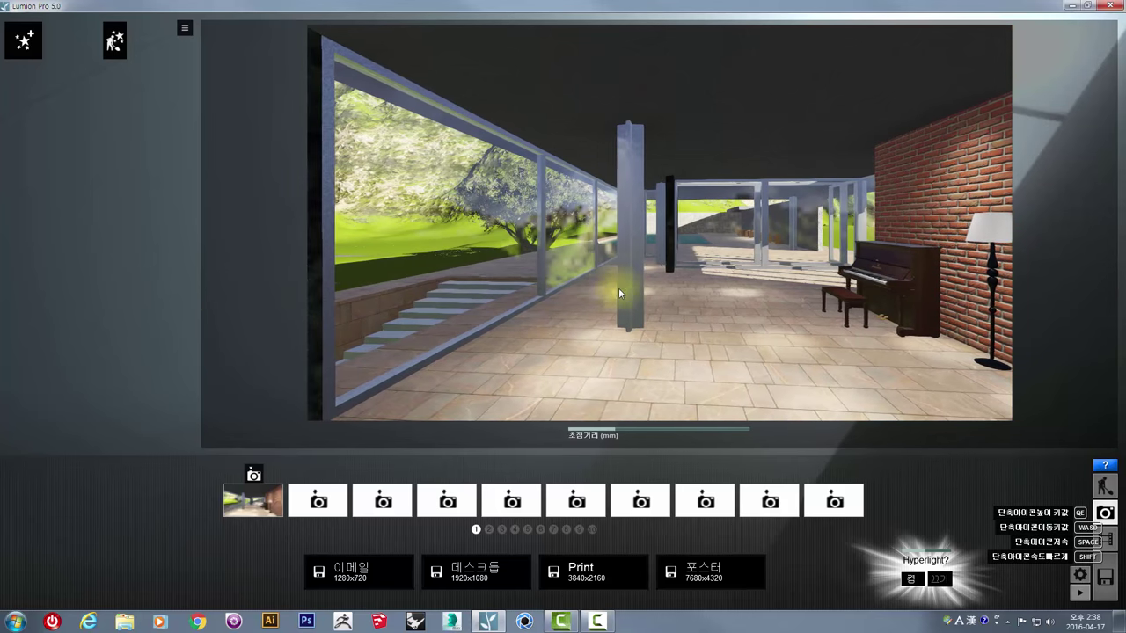
pyautogui.moveTo(618, 287)
pyautogui.mouseDown(button='right')
pyautogui.moveTo(602, 279)
pyautogui.moveTo(605, 325)
pyautogui.mouseUp(button='right')
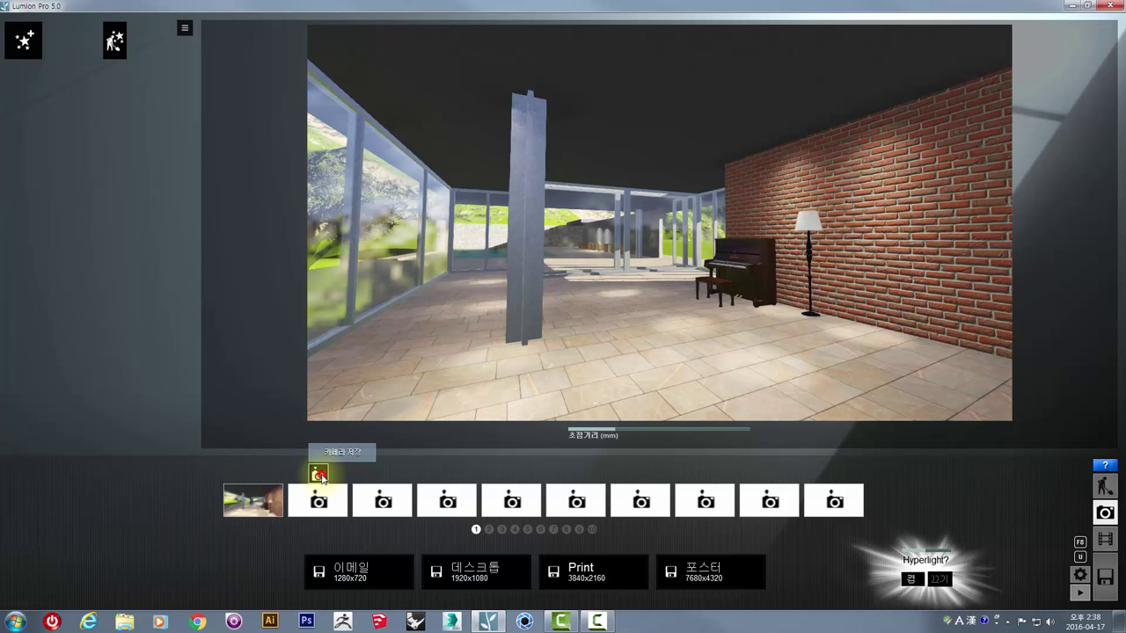
pyautogui.click(305, 514)
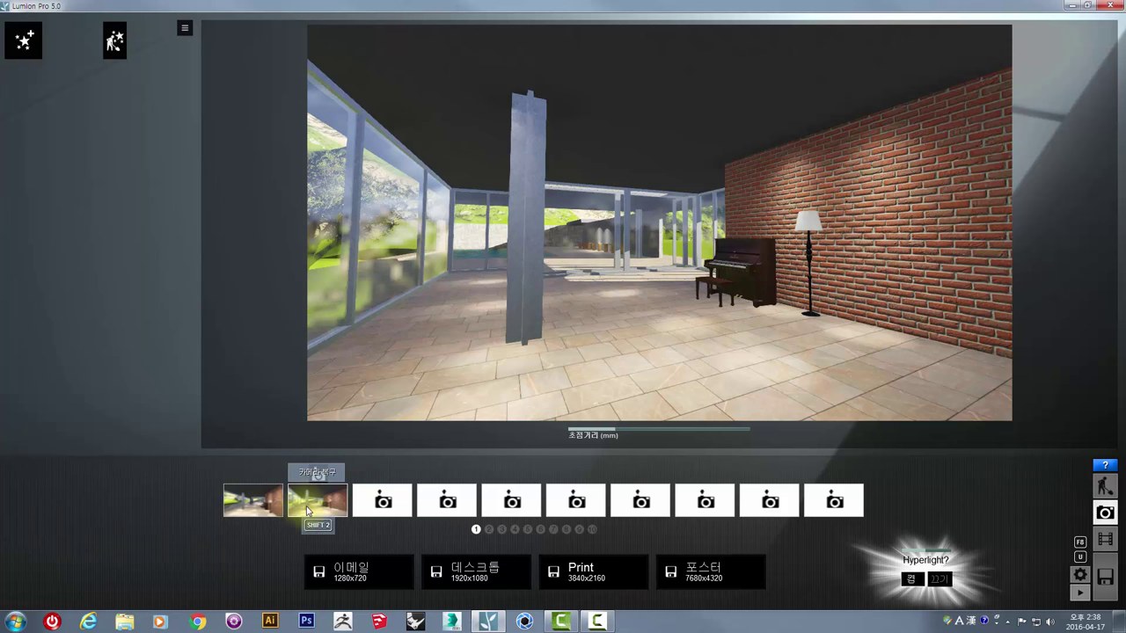
# Step: Compare the two saved camera views, ending on the first one
pyautogui.click(253, 503)
pyautogui.click(335, 503)
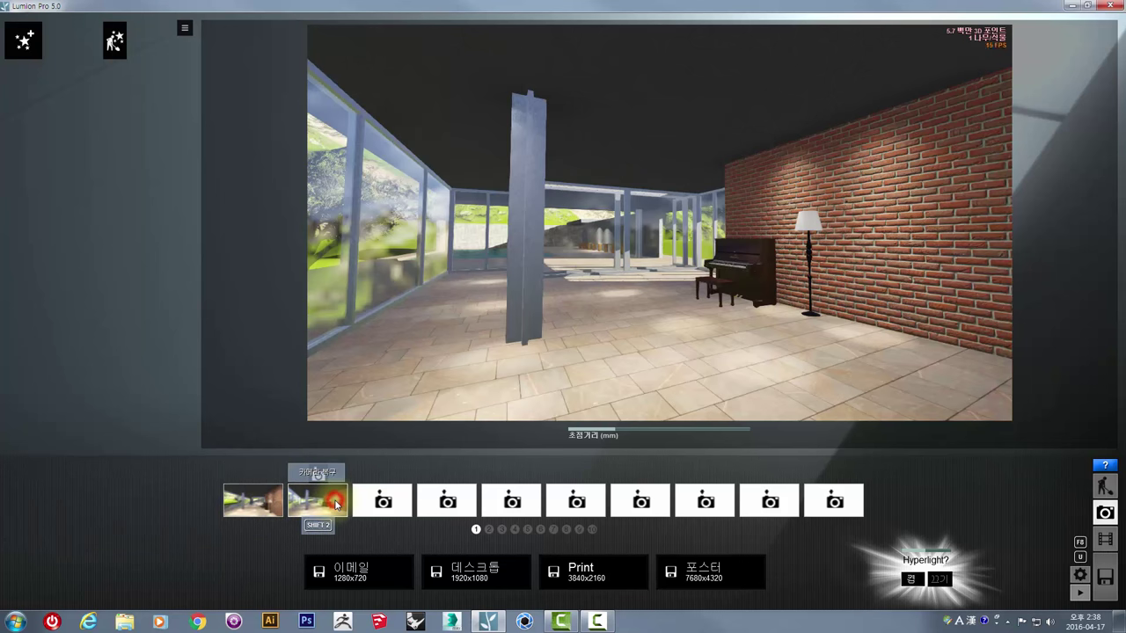
pyautogui.click(257, 504)
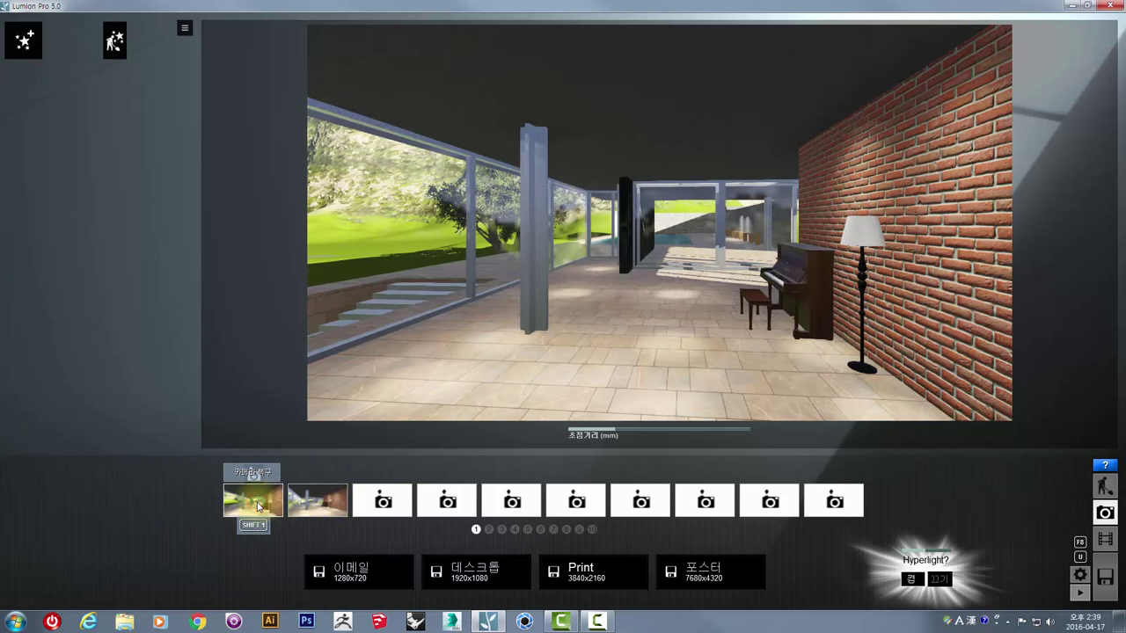
pyautogui.click(306, 503)
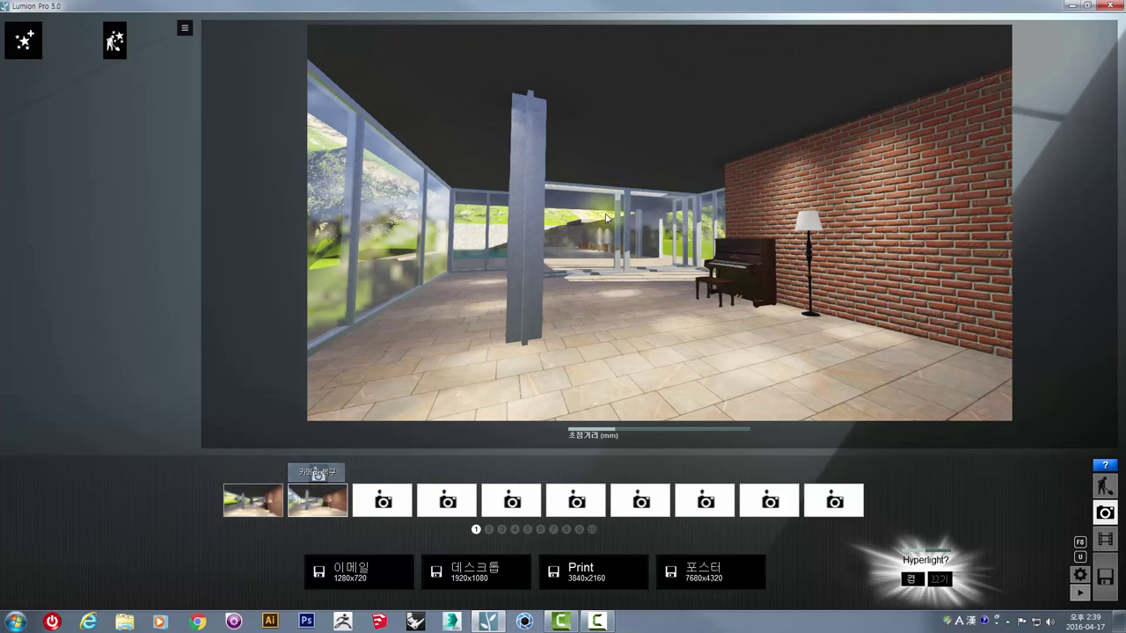
pyautogui.click(247, 503)
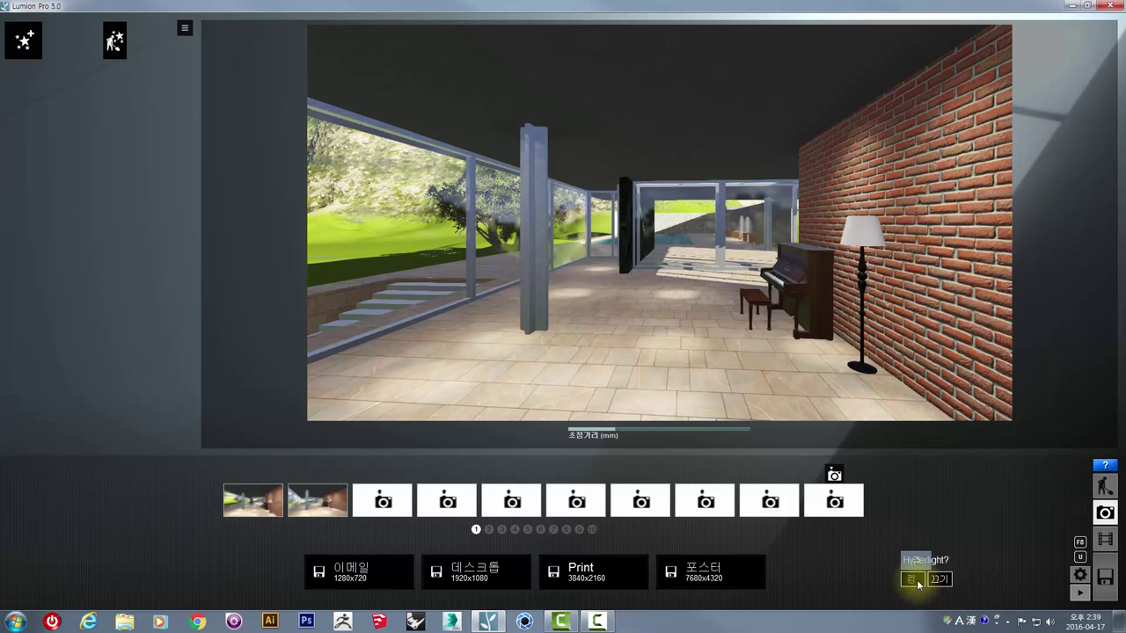
# Step: Switch Hyperlight on, off and on again, lowering its intensity to 69
pyautogui.click(914, 582)
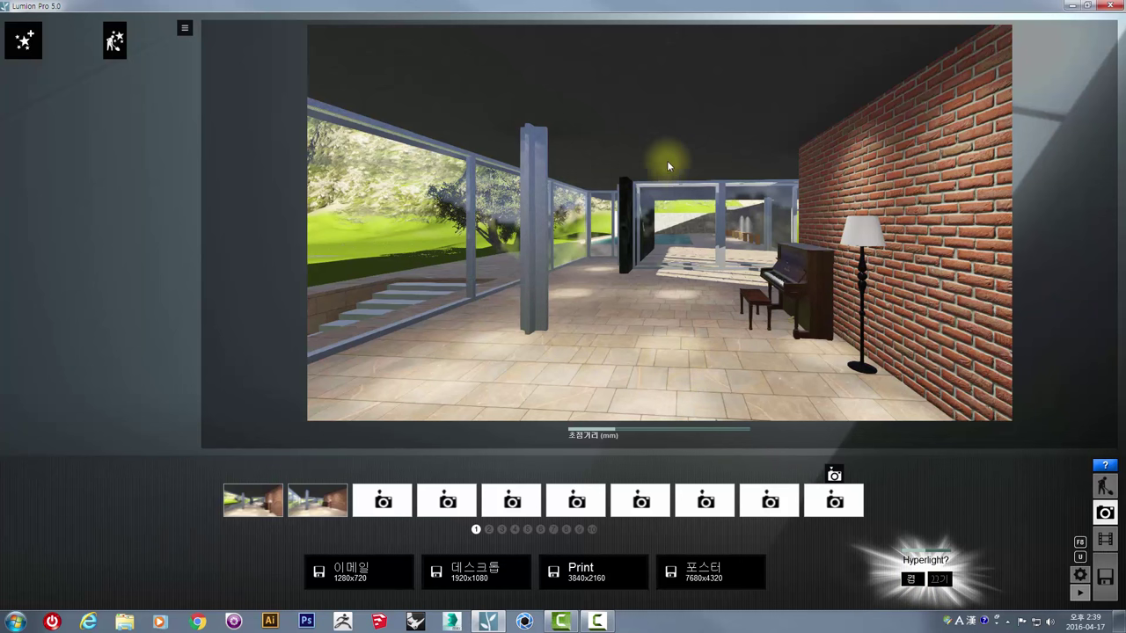
pyautogui.click(940, 581)
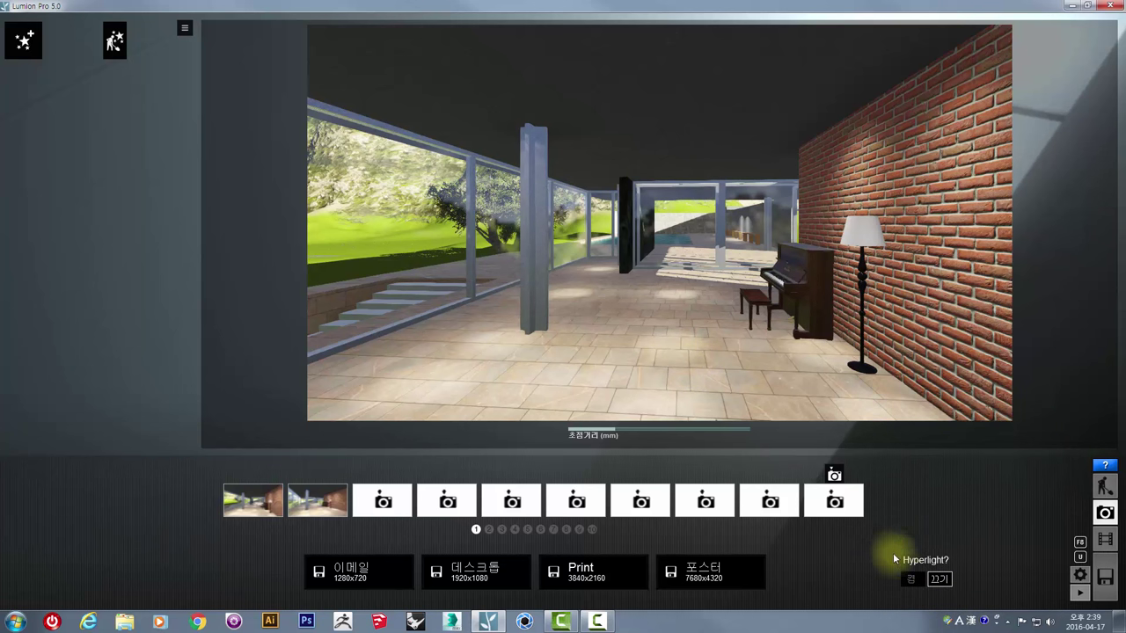
pyautogui.click(911, 578)
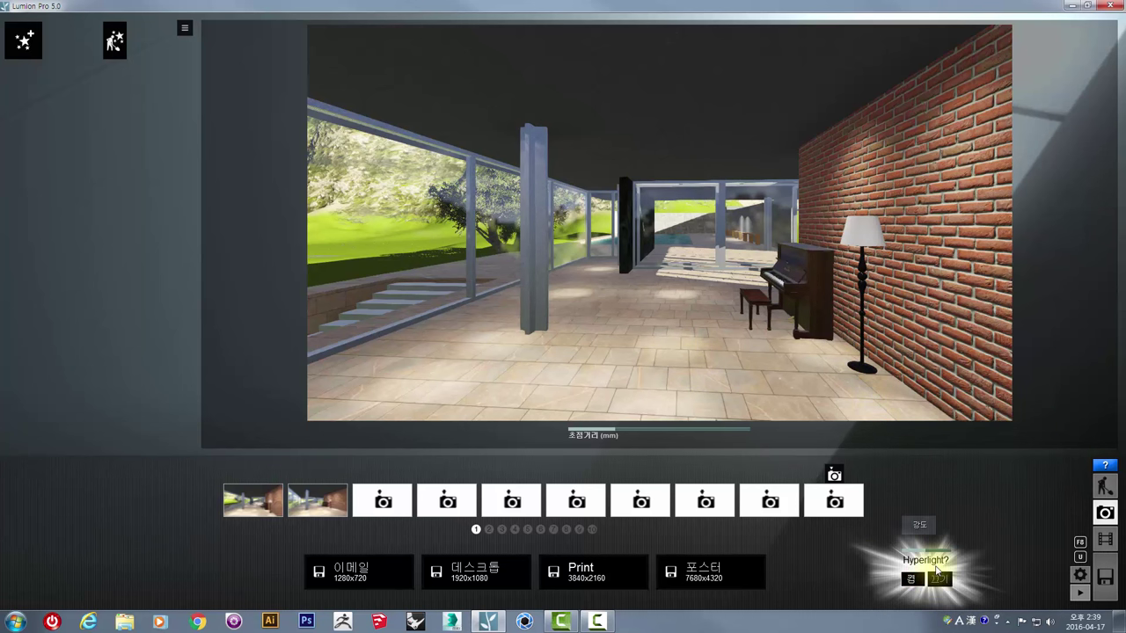
pyautogui.moveTo(925, 559)
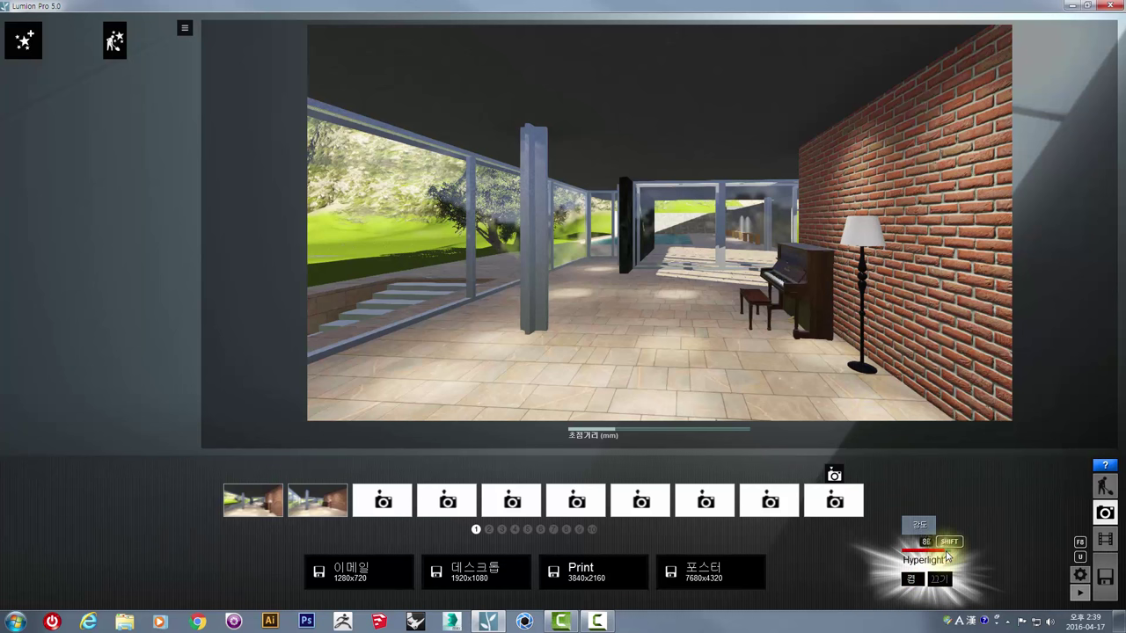
pyautogui.moveTo(943, 554); pyautogui.dragTo(926, 557)
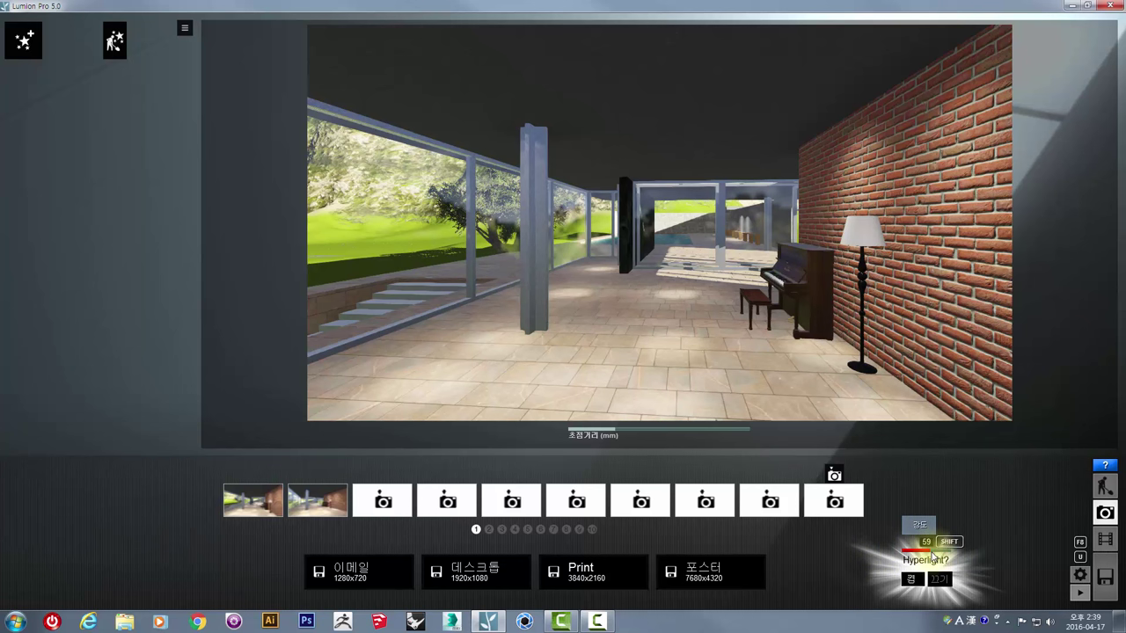
# Step: Add the Shadow effect with HQ soft shadows on and 슈퍼 sun shadow detail, with Hyperlight off
pyautogui.click(24, 41)
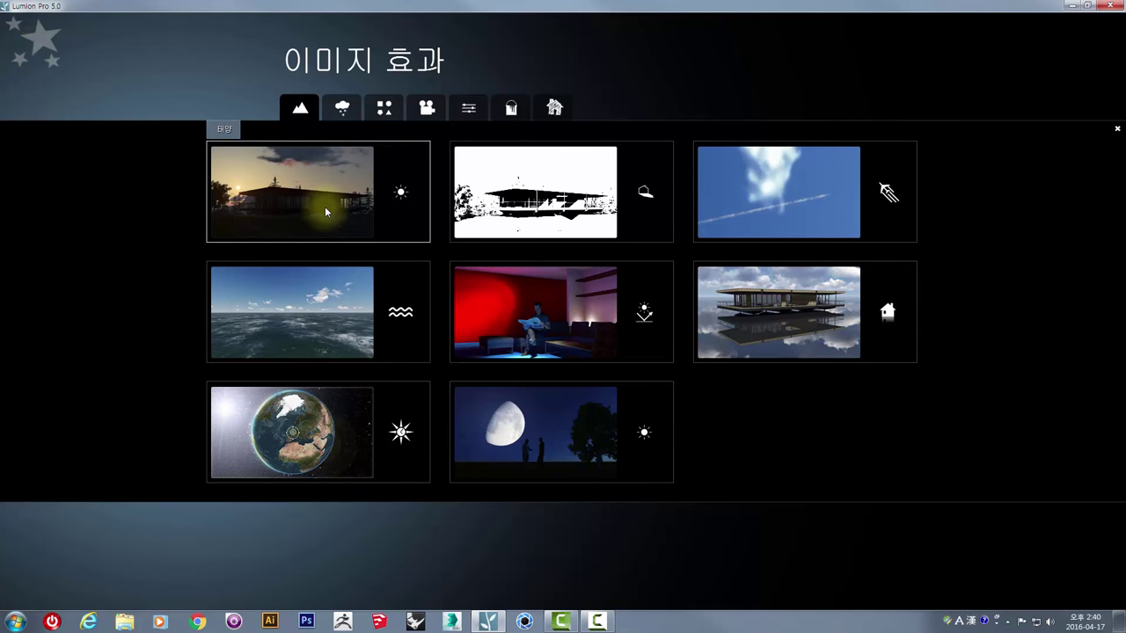
pyautogui.click(542, 184)
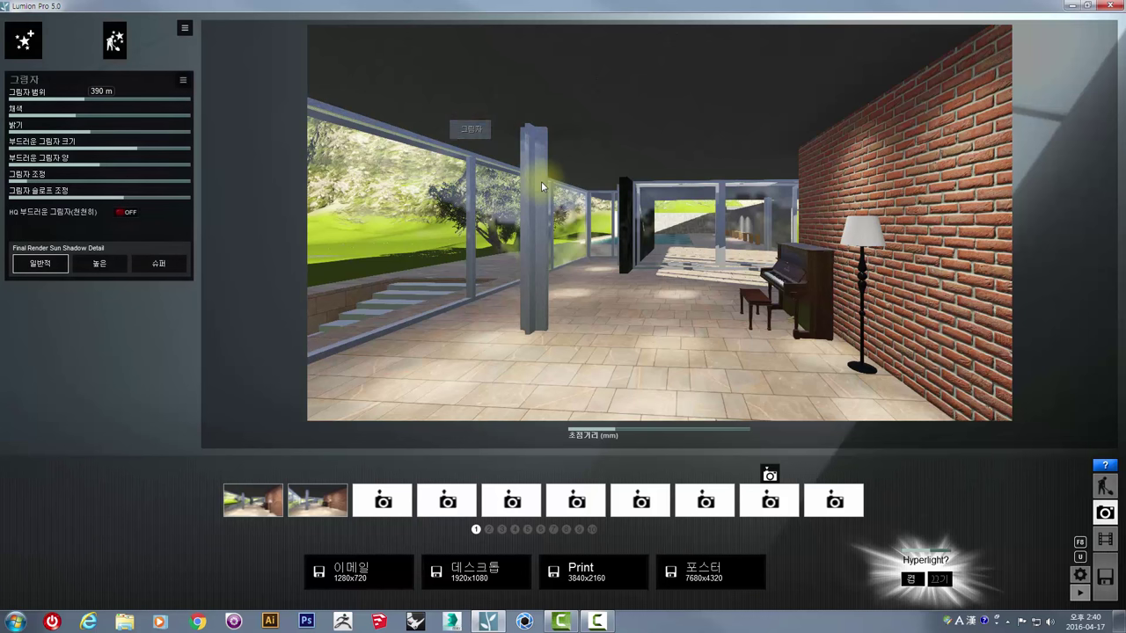
pyautogui.click(941, 580)
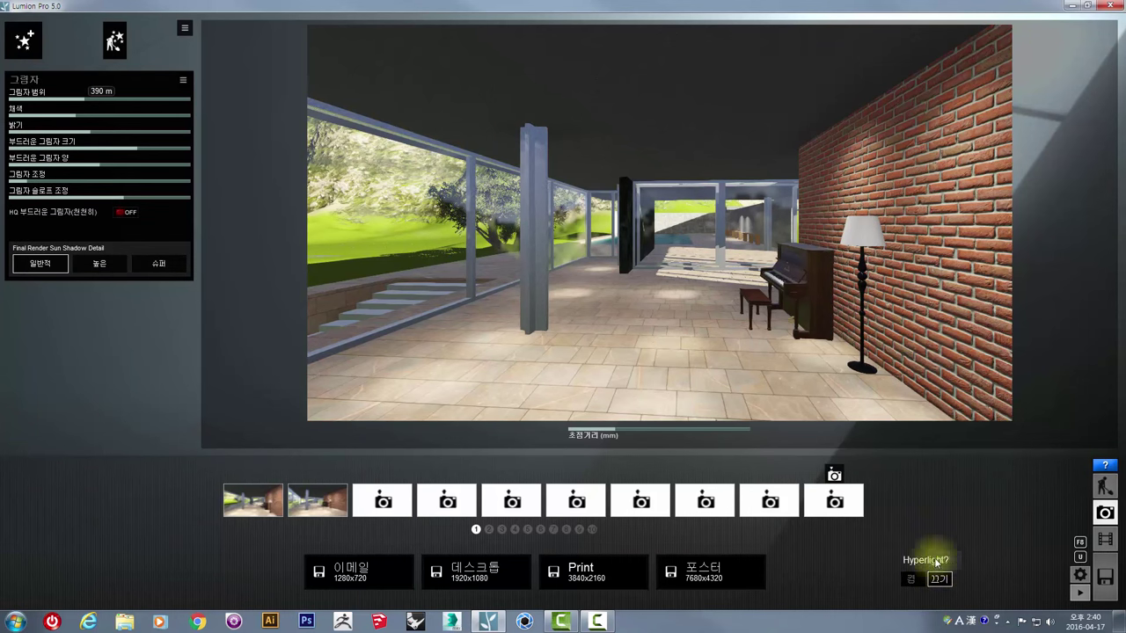
pyautogui.click(61, 275)
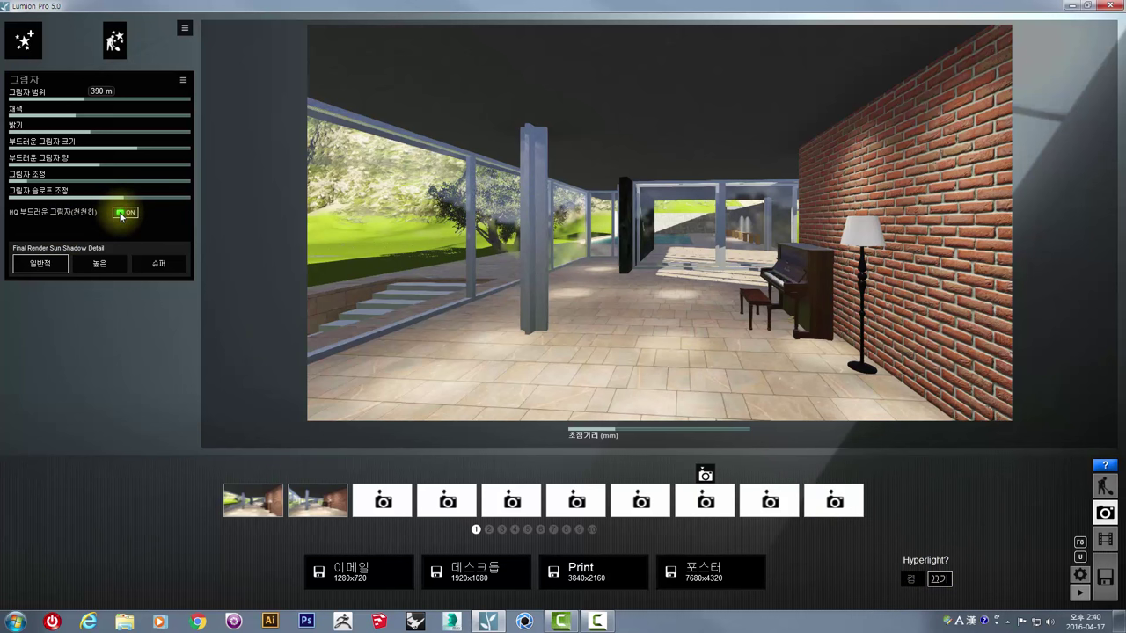
pyautogui.click(157, 265)
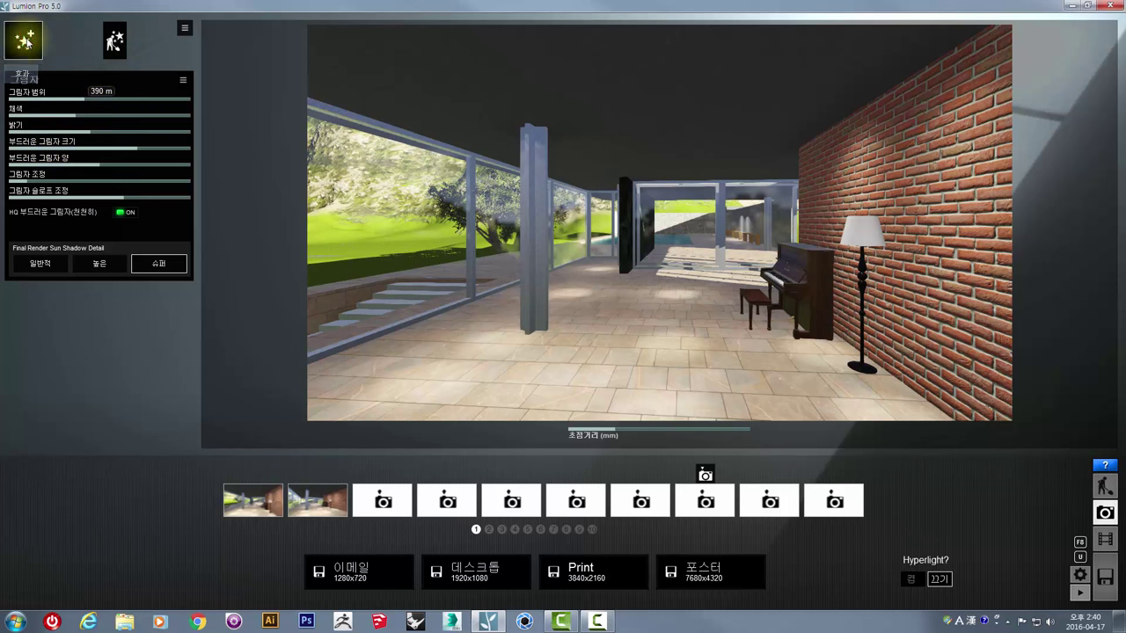
pyautogui.click(25, 40)
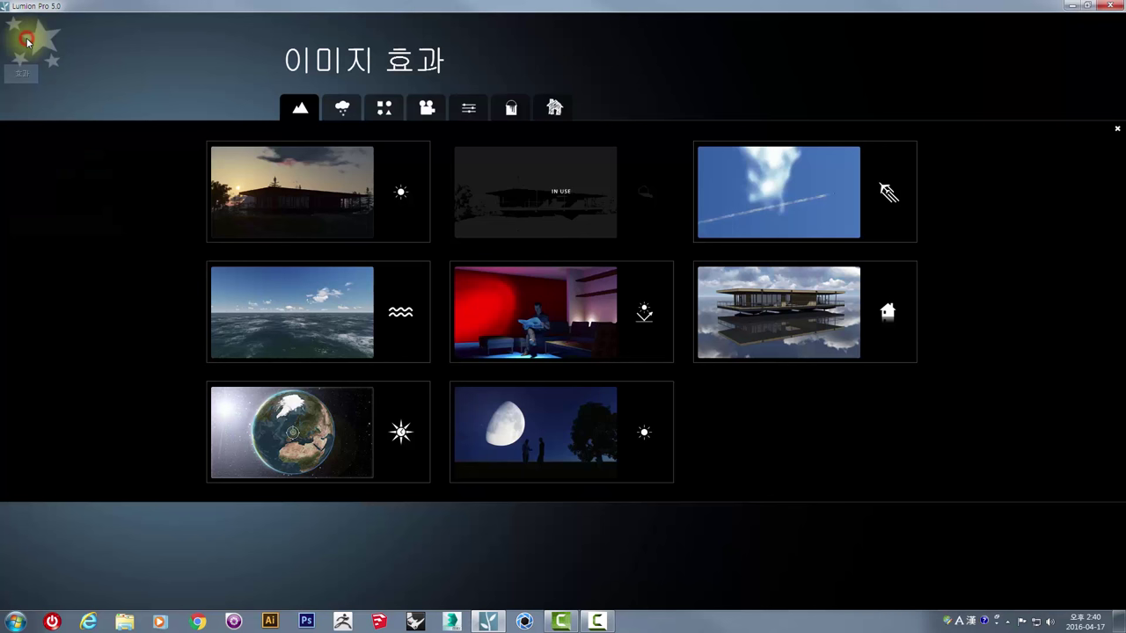
# Step: Add the 전반적인 빛조명 (Global Illumination) effect, hiding and unhiding its panel
pyautogui.click(563, 298)
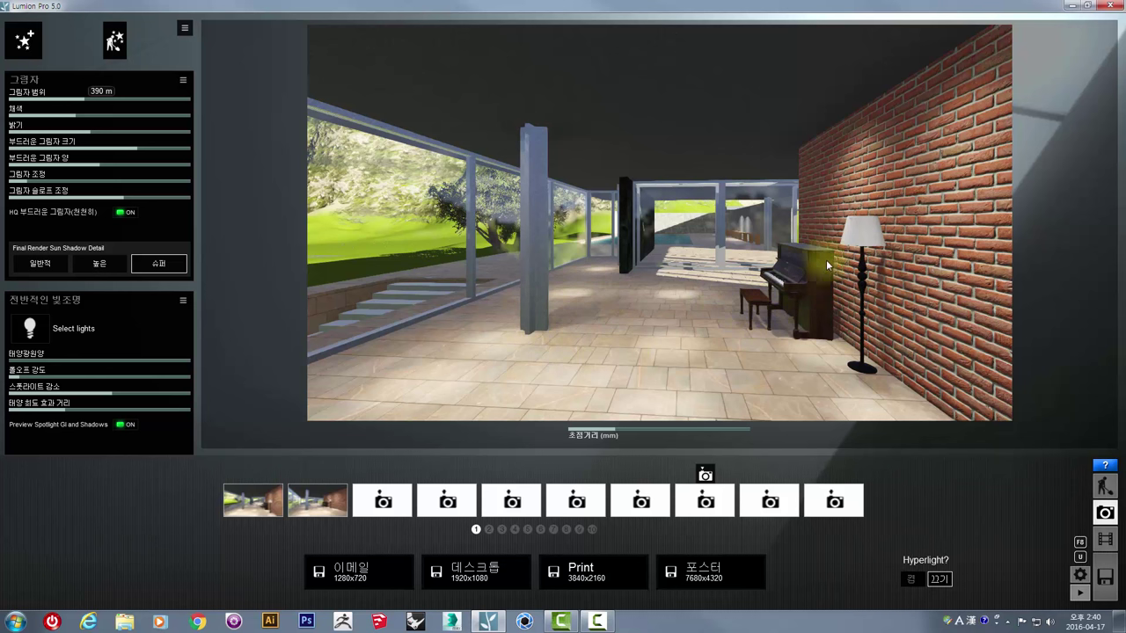
pyautogui.click(182, 299)
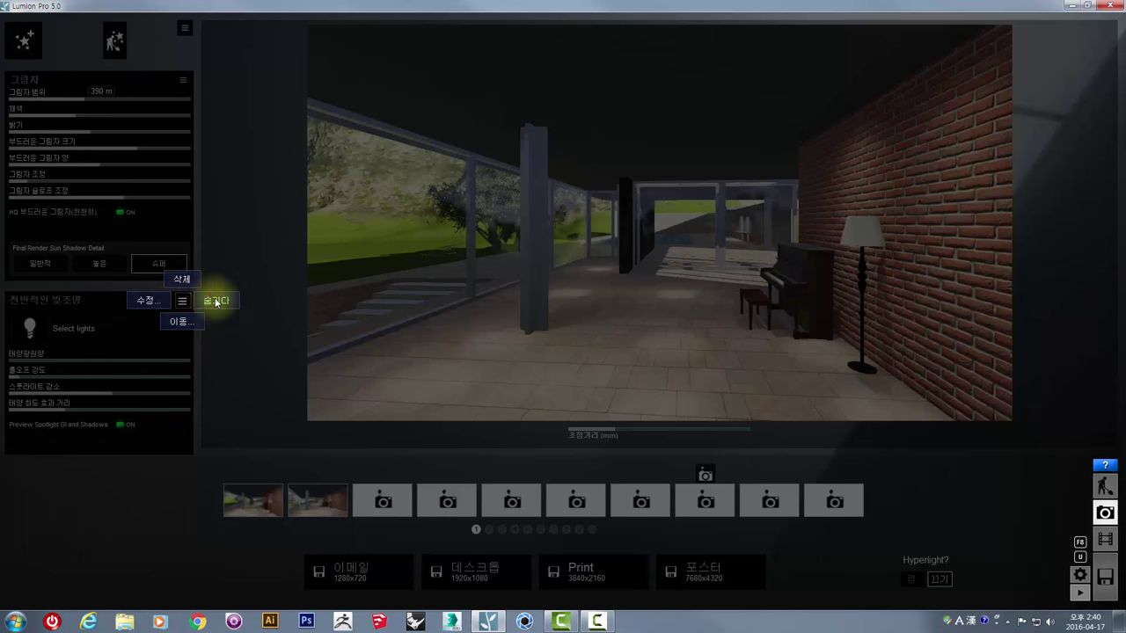
pyautogui.click(215, 301)
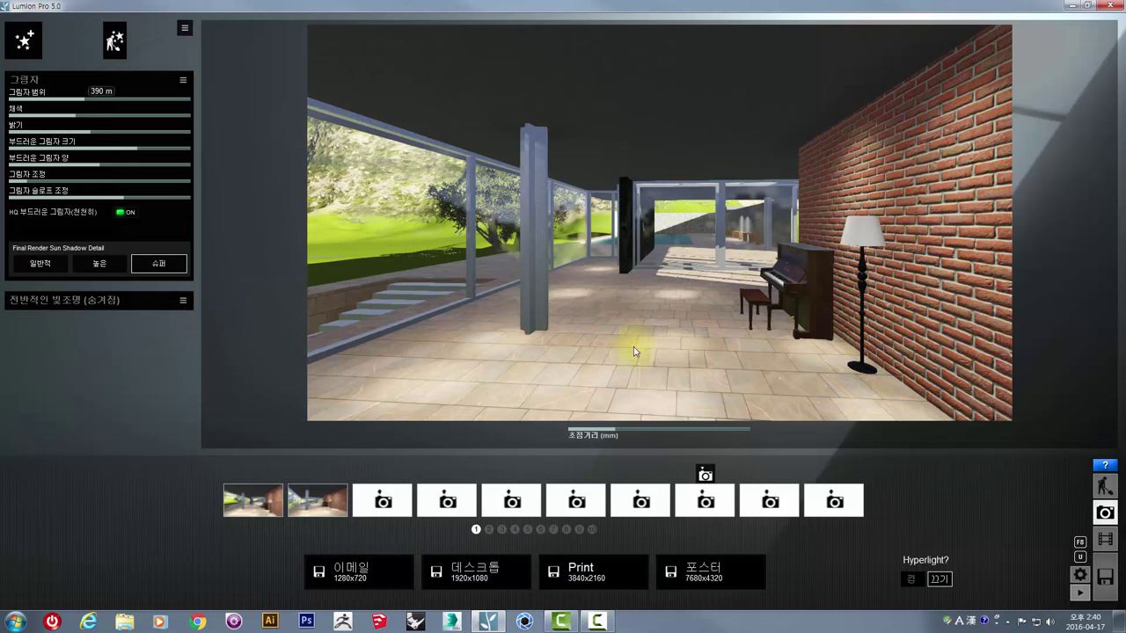
pyautogui.click(183, 301)
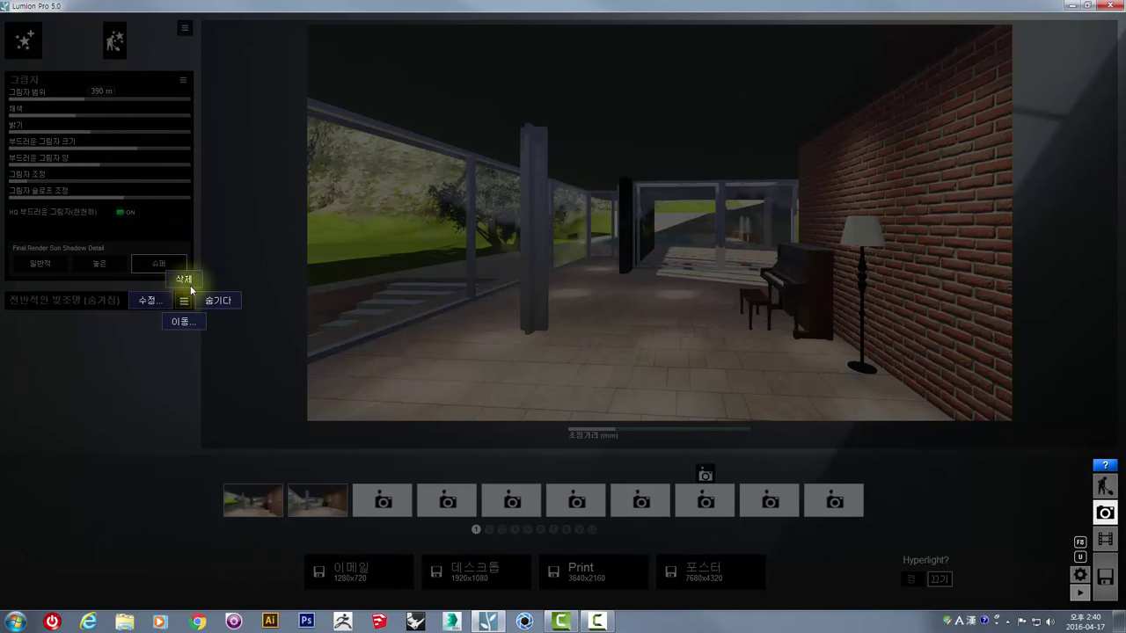
pyautogui.click(220, 303)
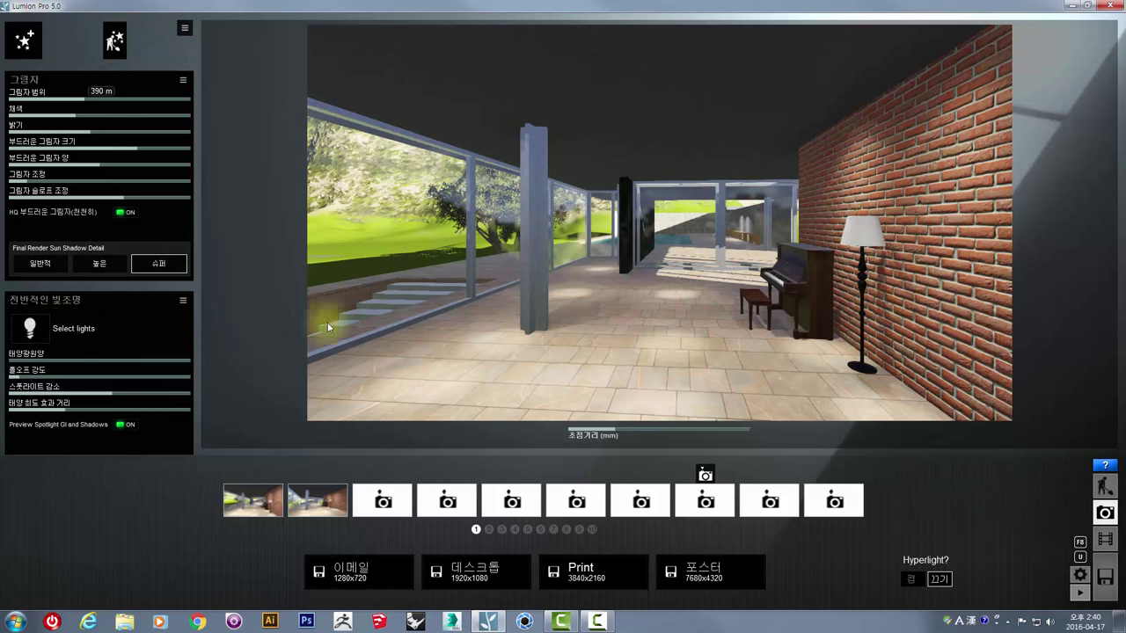
pyautogui.click(30, 328)
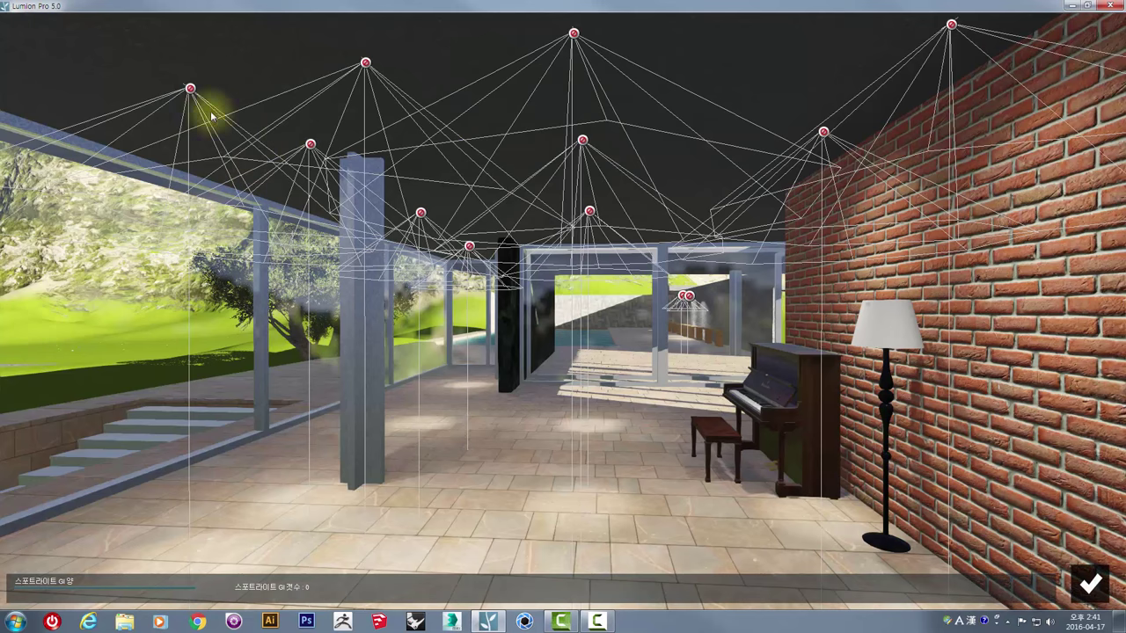
# Step: Select all ten ceiling spotlights for global illumination
pyautogui.click(189, 88)
pyautogui.click(311, 143)
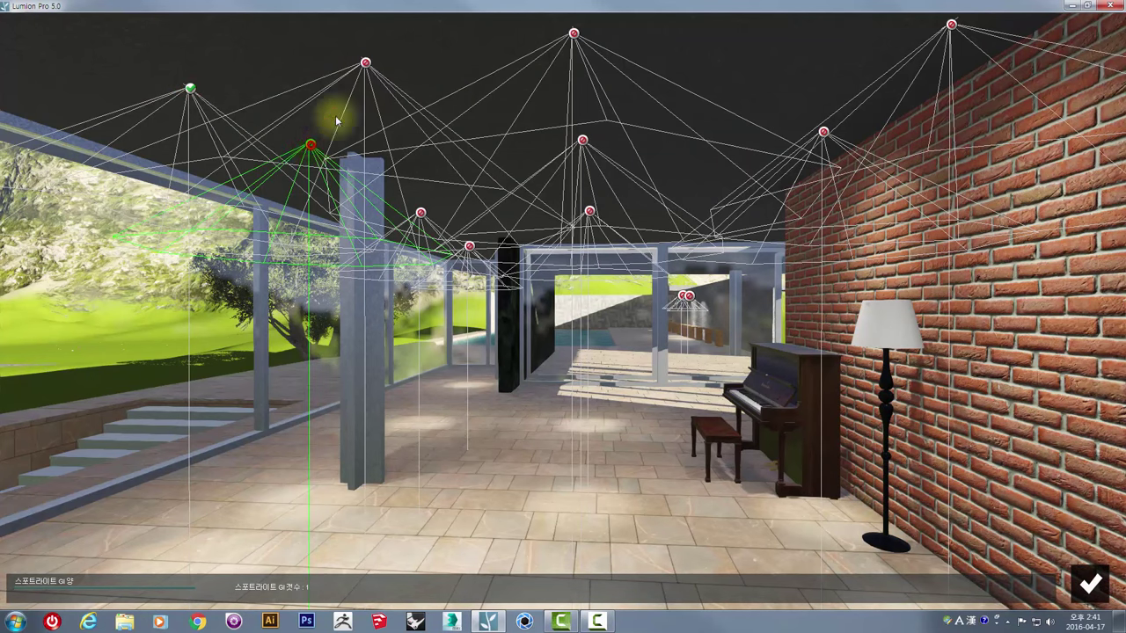
pyautogui.click(365, 63)
pyautogui.click(421, 213)
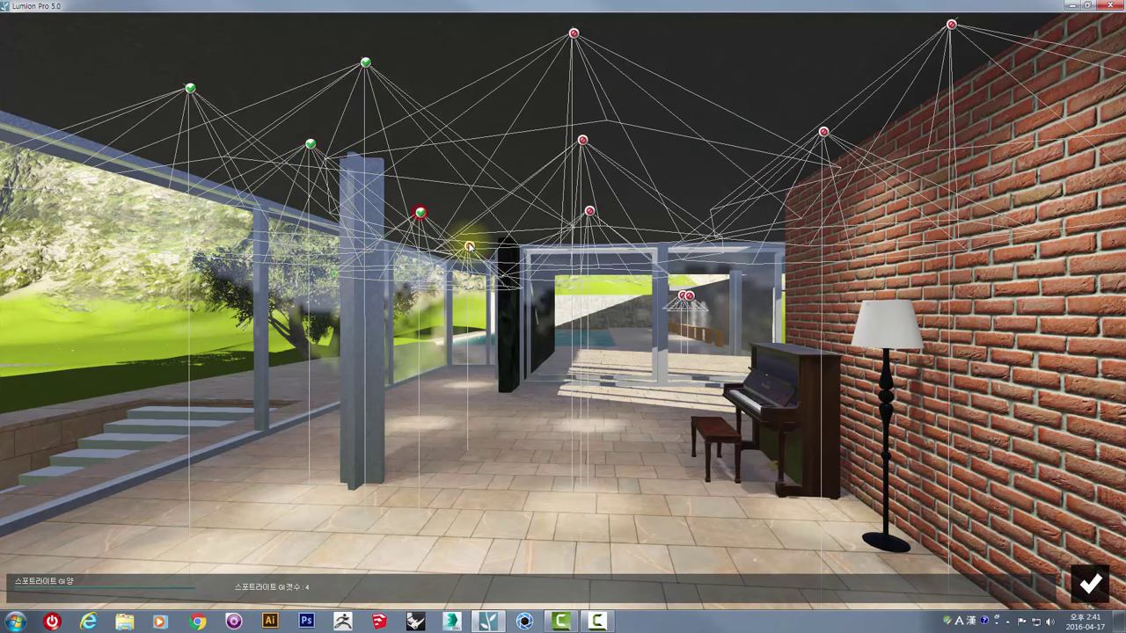
pyautogui.click(589, 211)
pyautogui.click(582, 141)
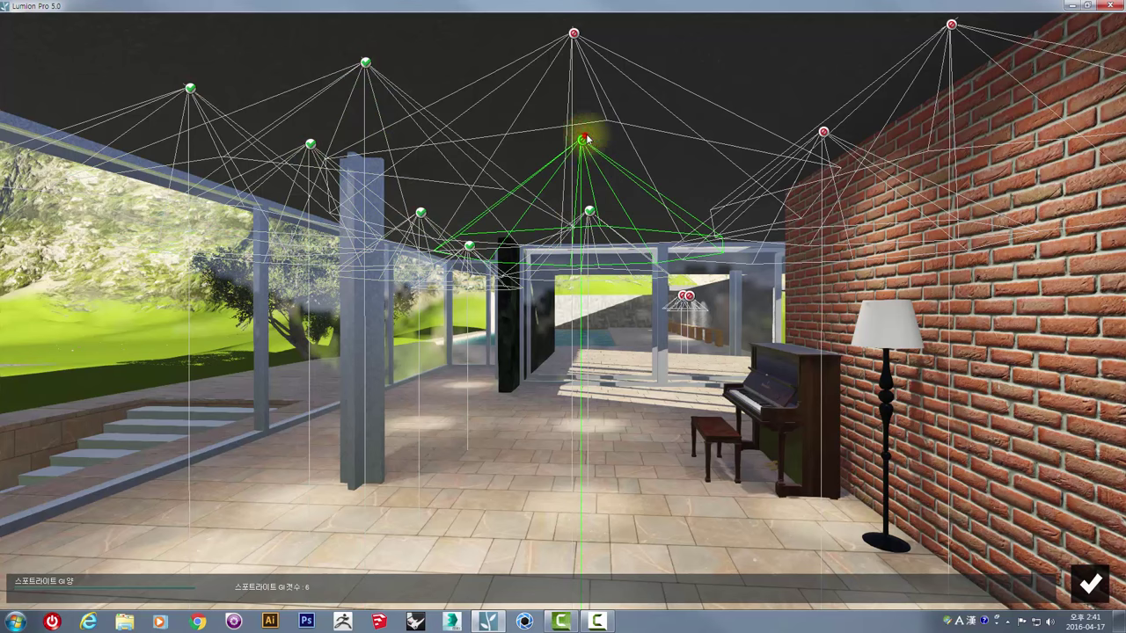
pyautogui.click(573, 33)
pyautogui.click(823, 131)
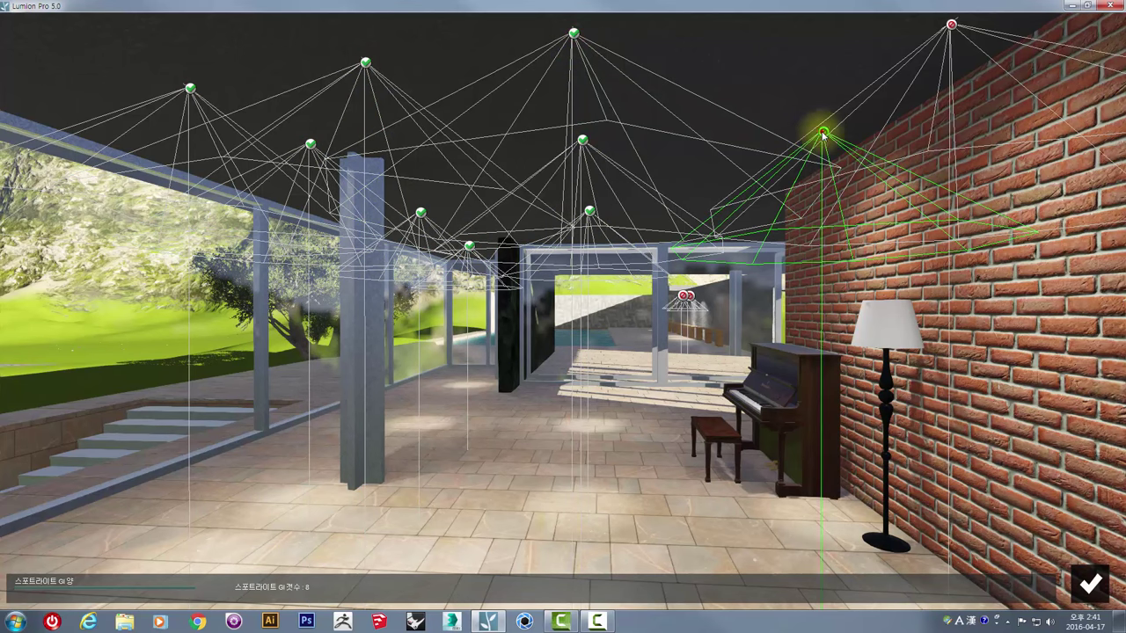
pyautogui.click(949, 26)
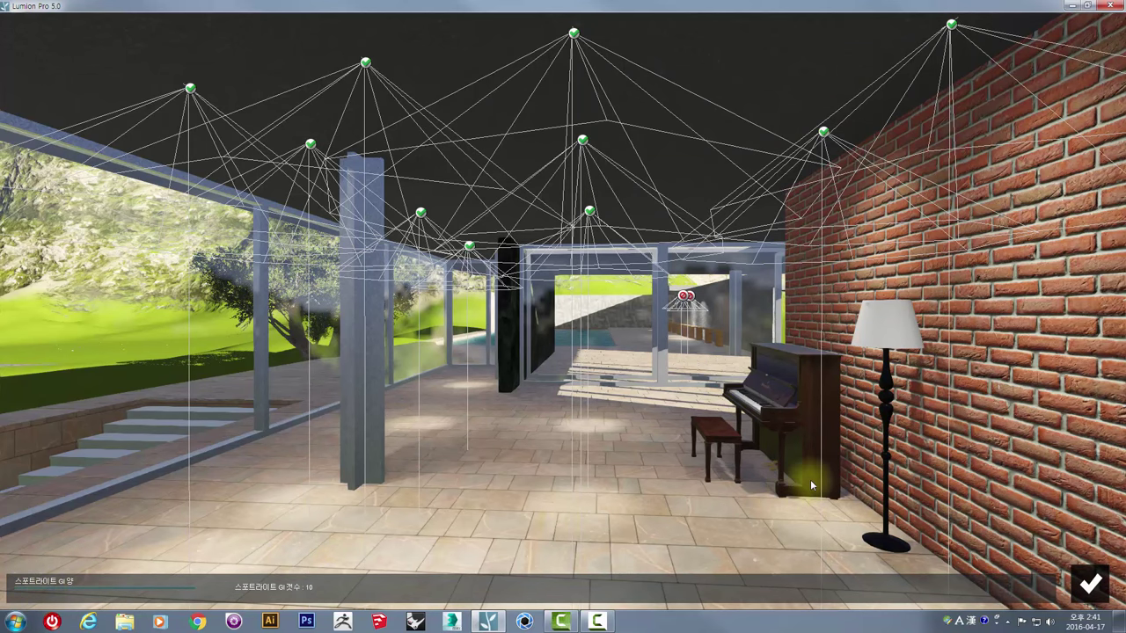
pyautogui.moveTo(21, 587)
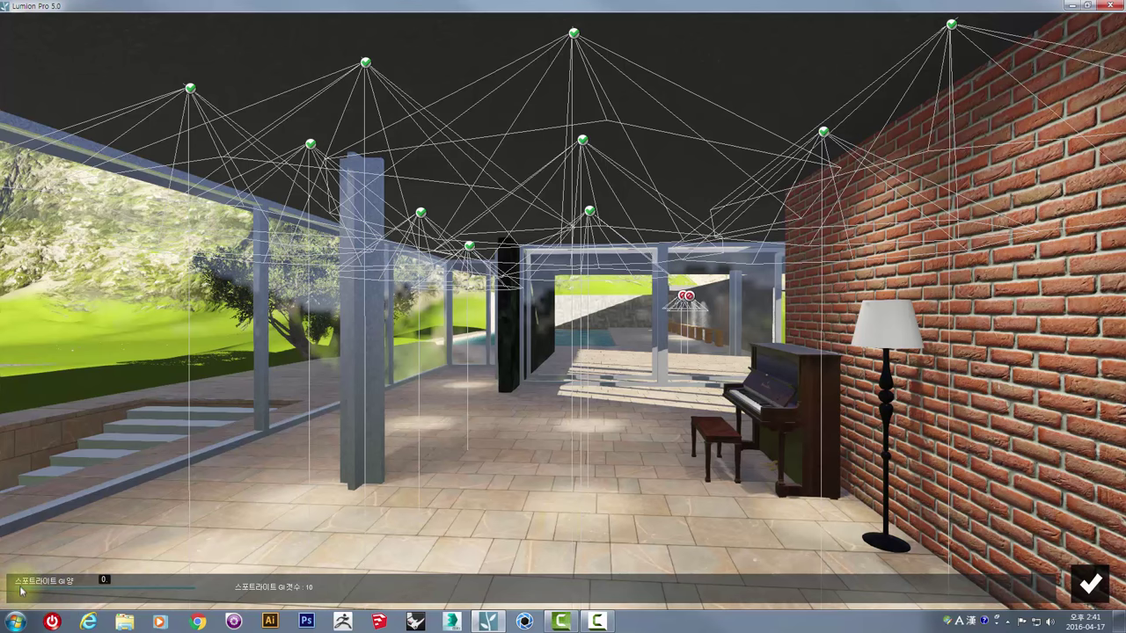
# Step: Adjust the Spotlight GI amount, settling at about 105
pyautogui.moveTo(29, 591); pyautogui.dragTo(127, 591)
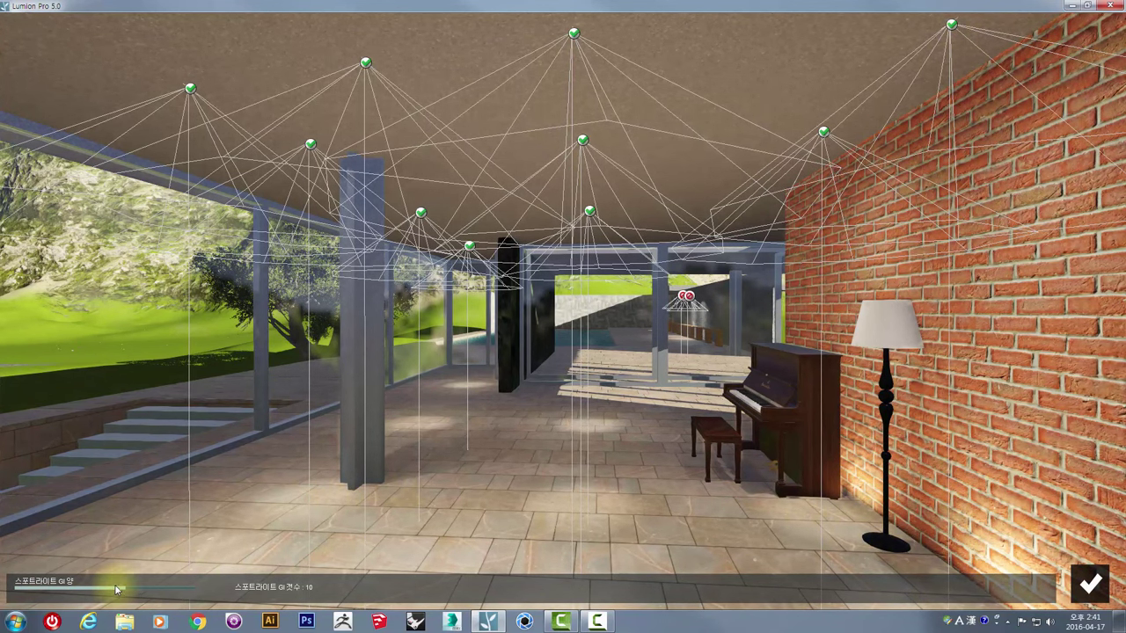
pyautogui.moveTo(111, 596); pyautogui.dragTo(108, 596)
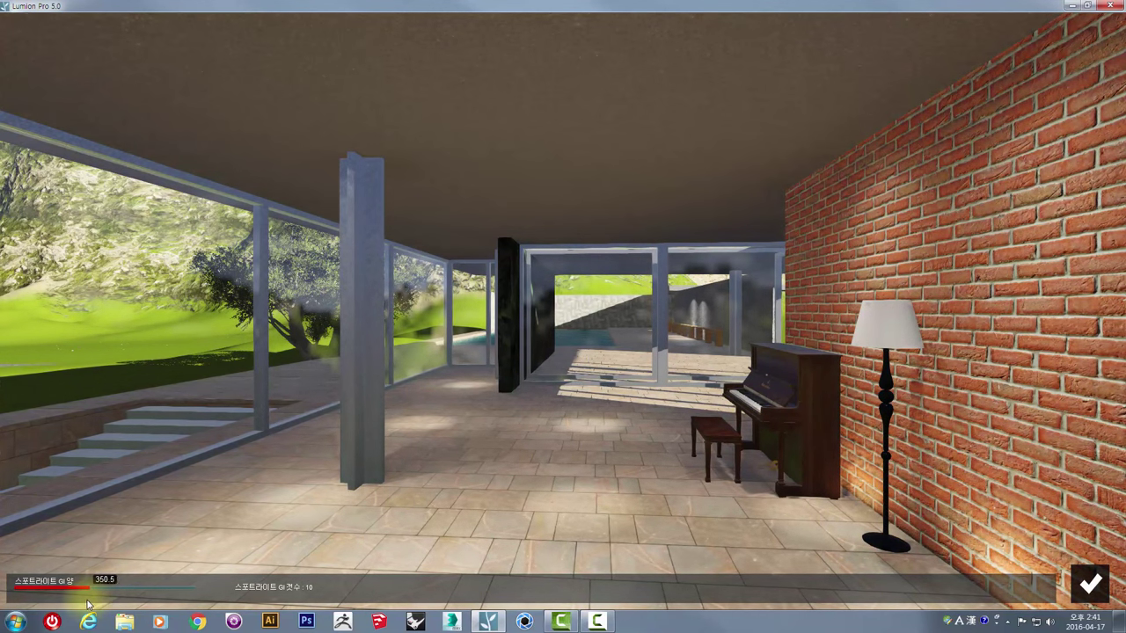
pyautogui.moveTo(80, 605); pyautogui.dragTo(51, 597)
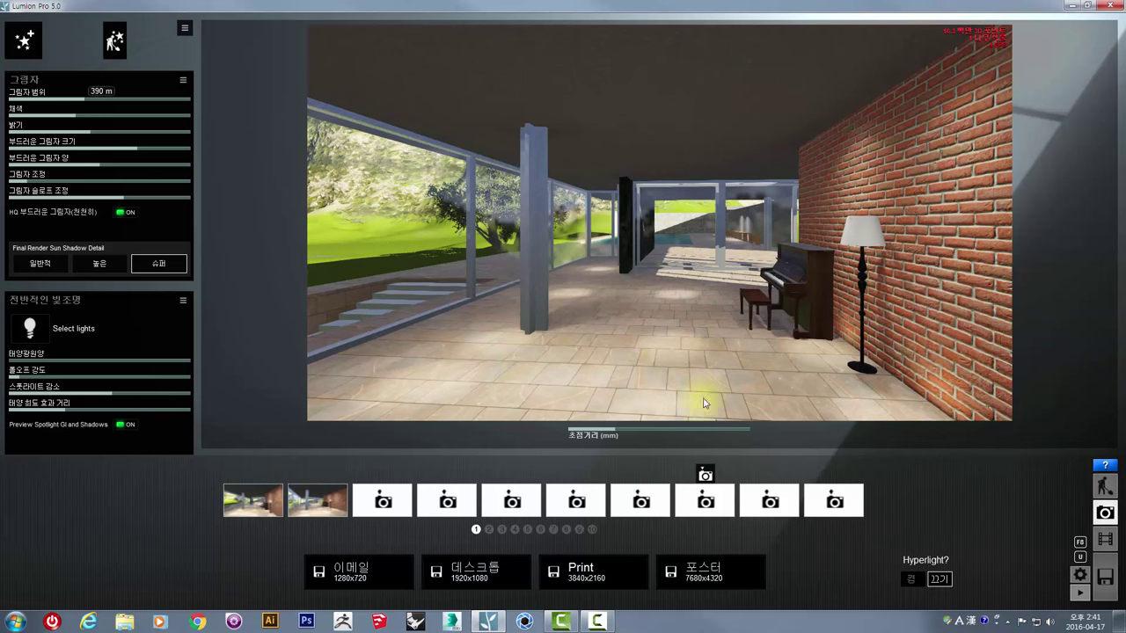
# Step: Preview with Hyperlight briefly, then bring up the effects library with Shadow and GI in use
pyautogui.click(913, 581)
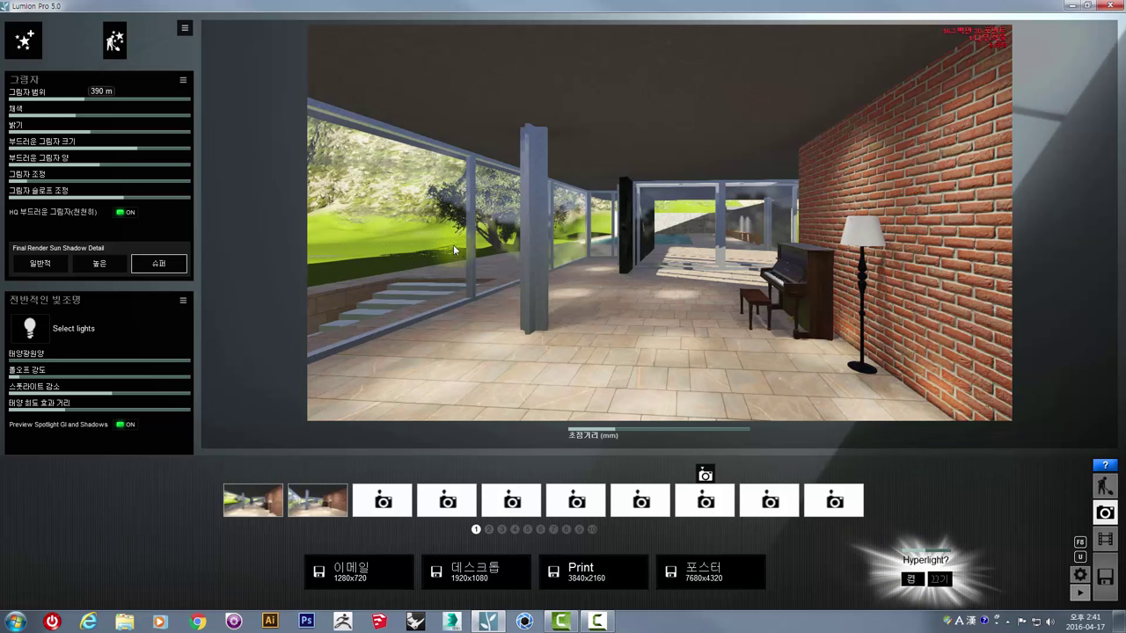
pyautogui.click(940, 580)
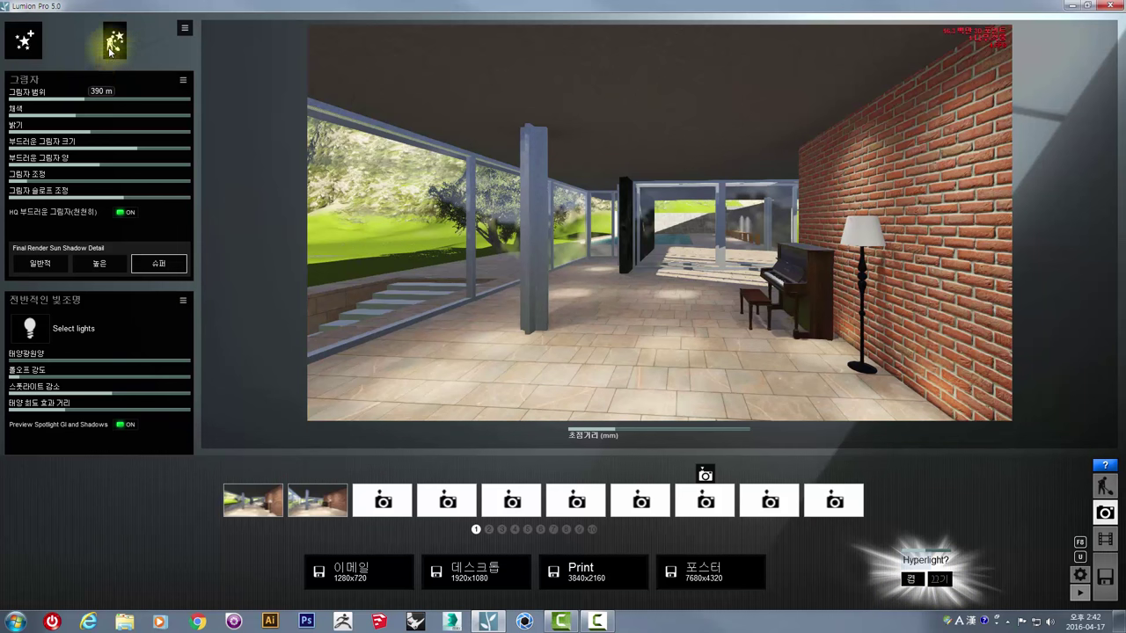
pyautogui.click(27, 43)
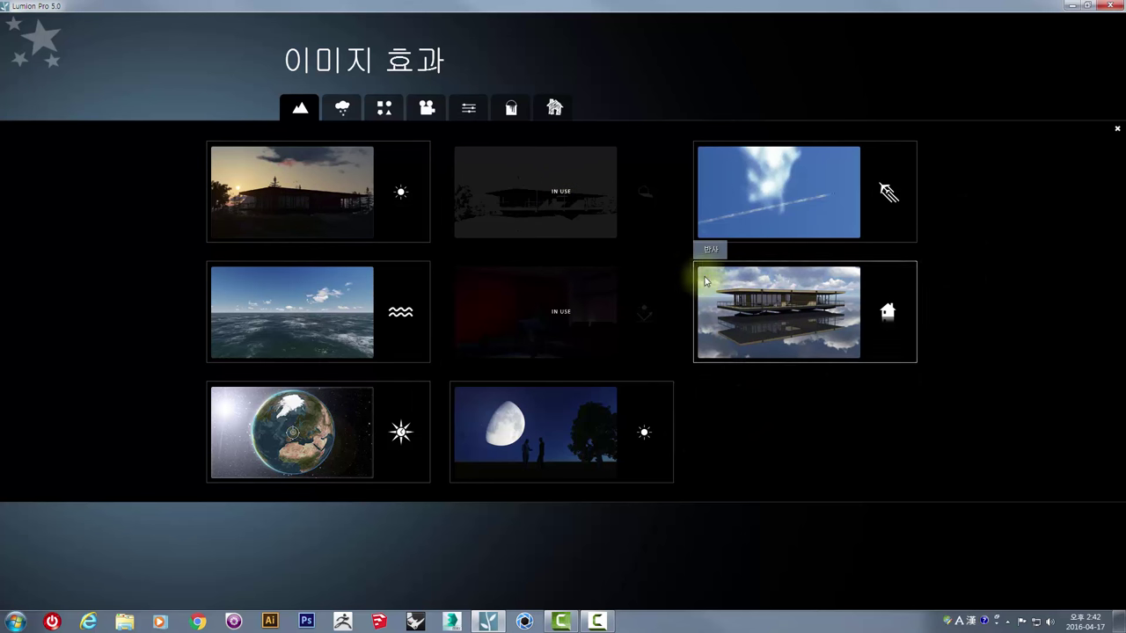
# Step: Add the Reflection (반사) effect and enter its reflection-plane editing view
pyautogui.click(809, 302)
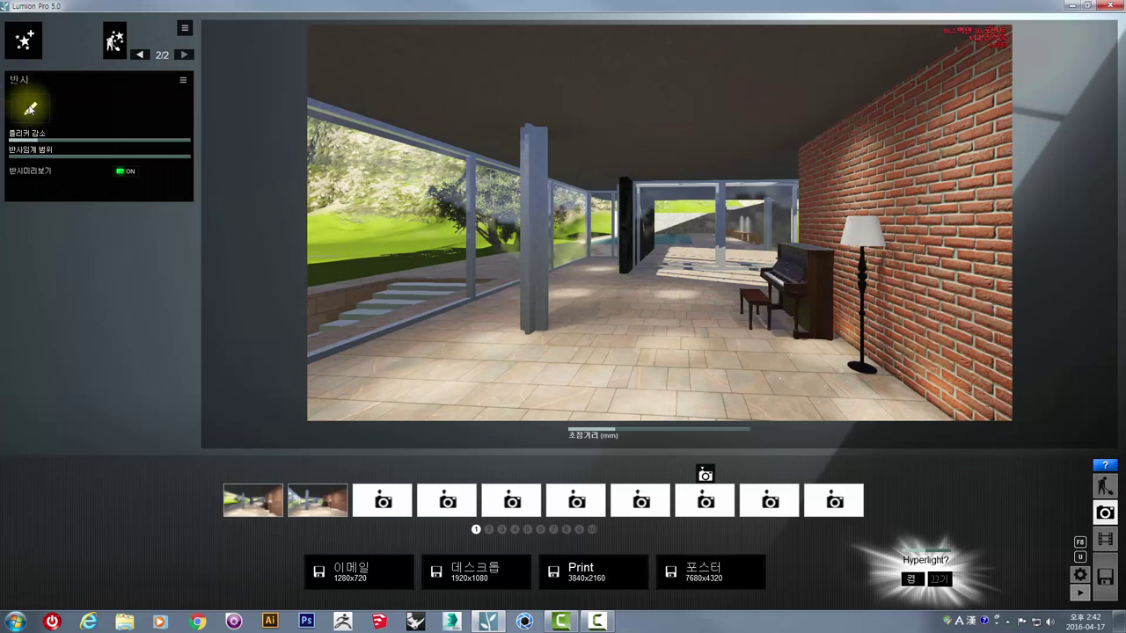
pyautogui.click(47, 113)
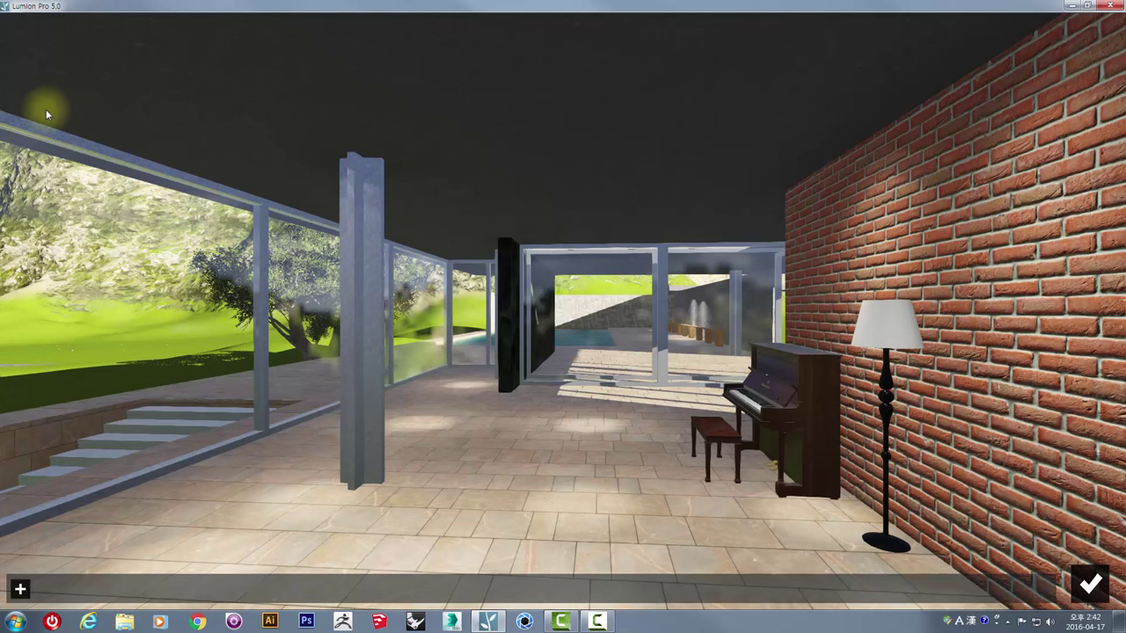
# Step: Add the left glass wall as a new reflection plane
pyautogui.click(20, 588)
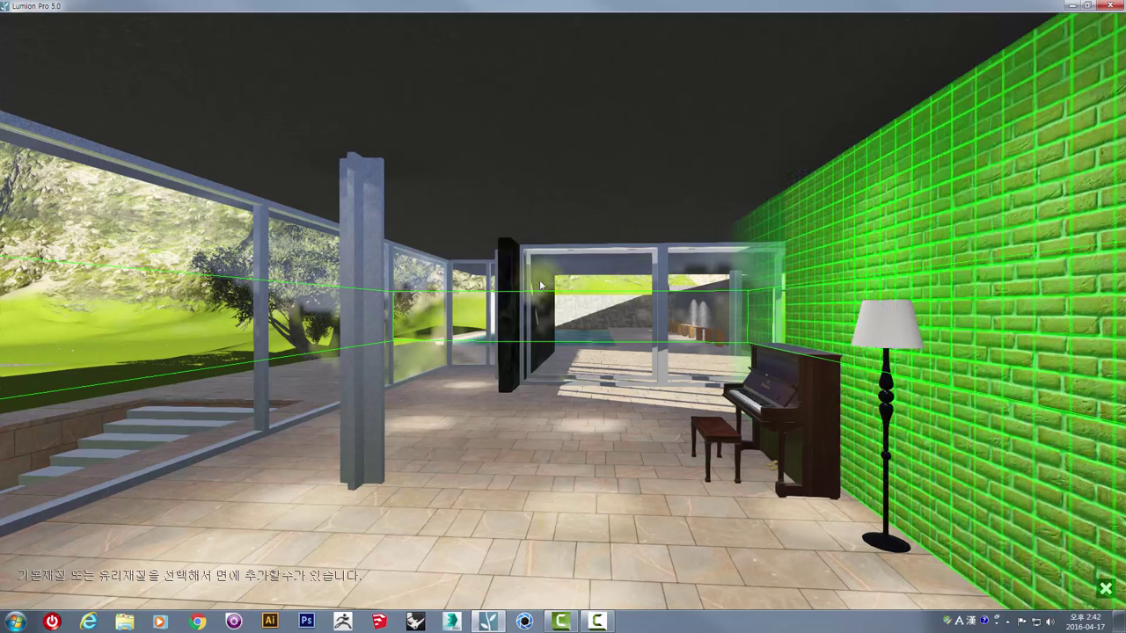
pyautogui.click(345, 132)
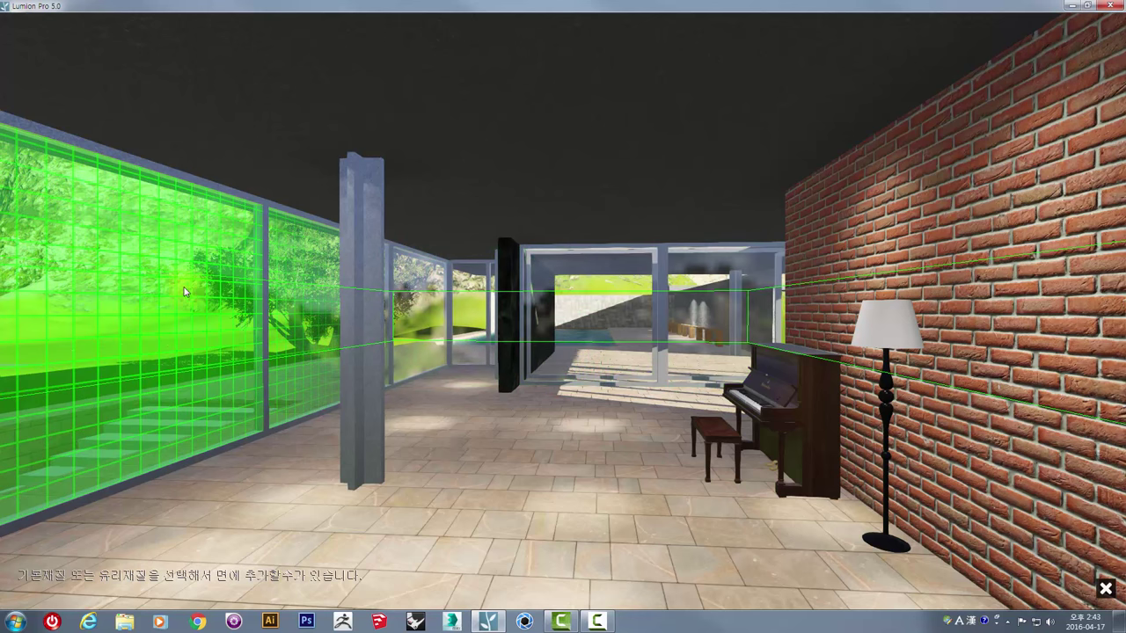
pyautogui.click(213, 314)
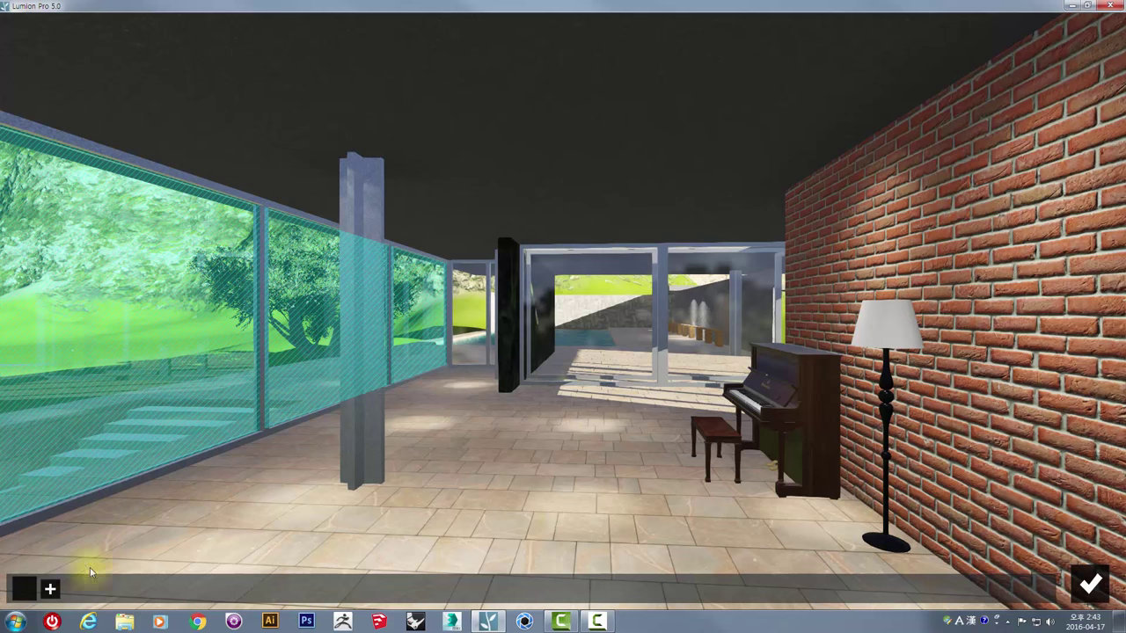
# Step: Add the floor, ceiling, back glass wall and glass panel behind the pillar as reflective surfaces, then confirm
pyautogui.click(50, 591)
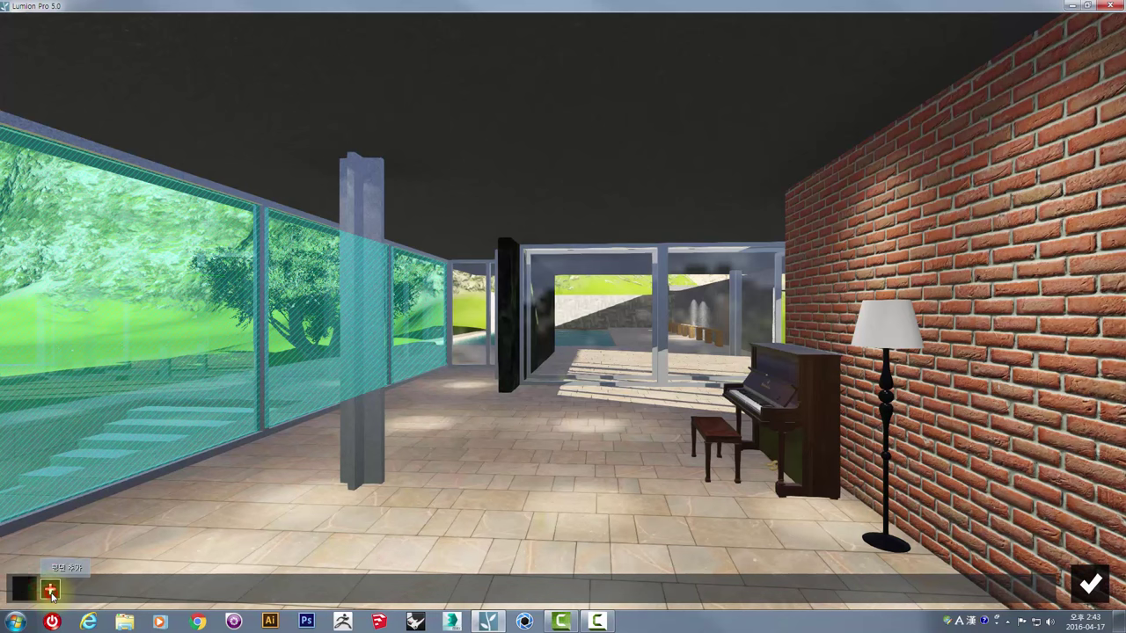
pyautogui.click(526, 454)
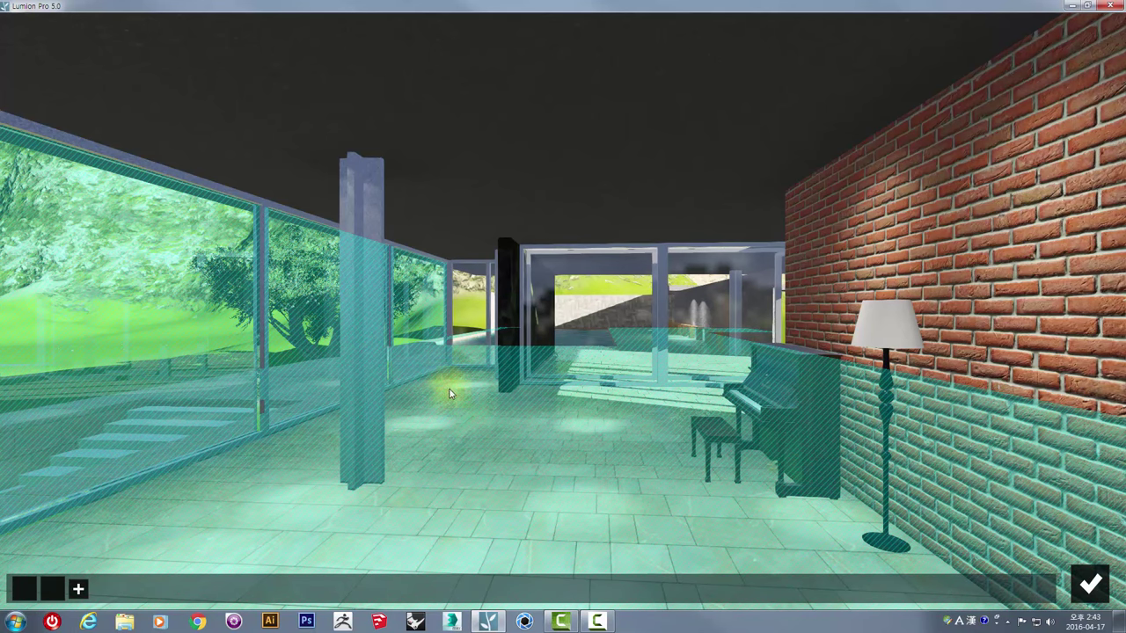
pyautogui.click(78, 588)
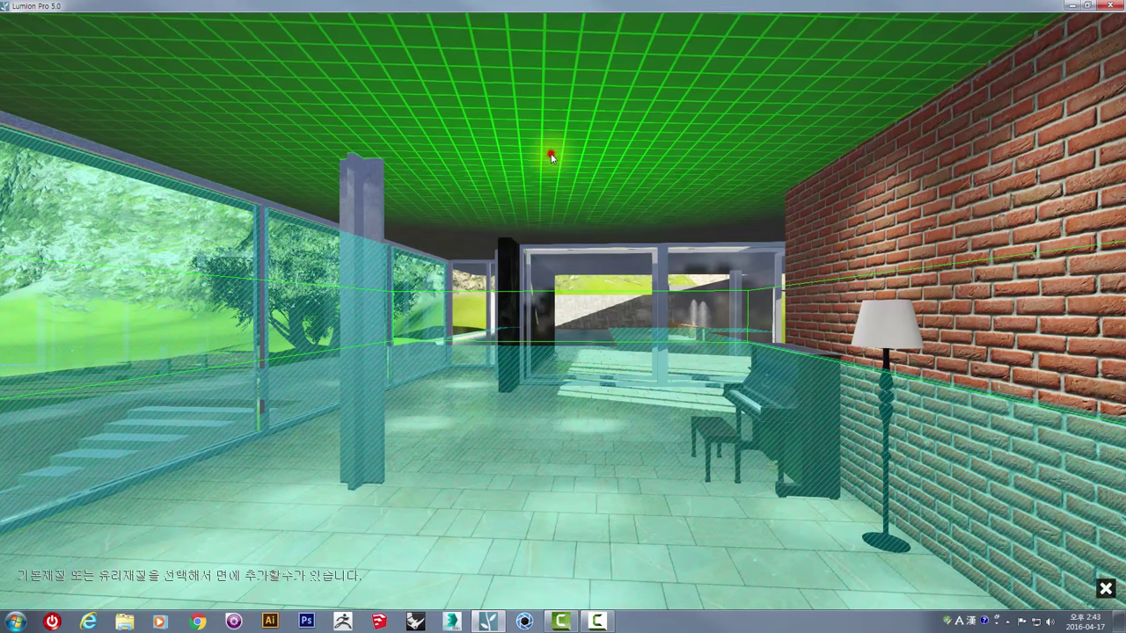
pyautogui.click(550, 154)
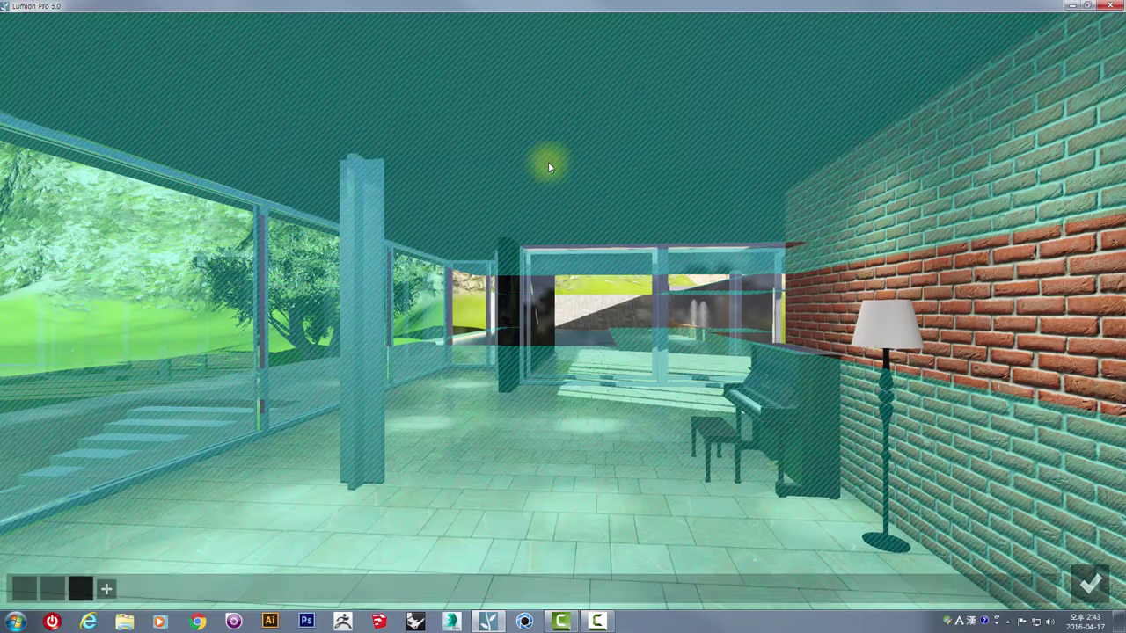
pyautogui.click(106, 590)
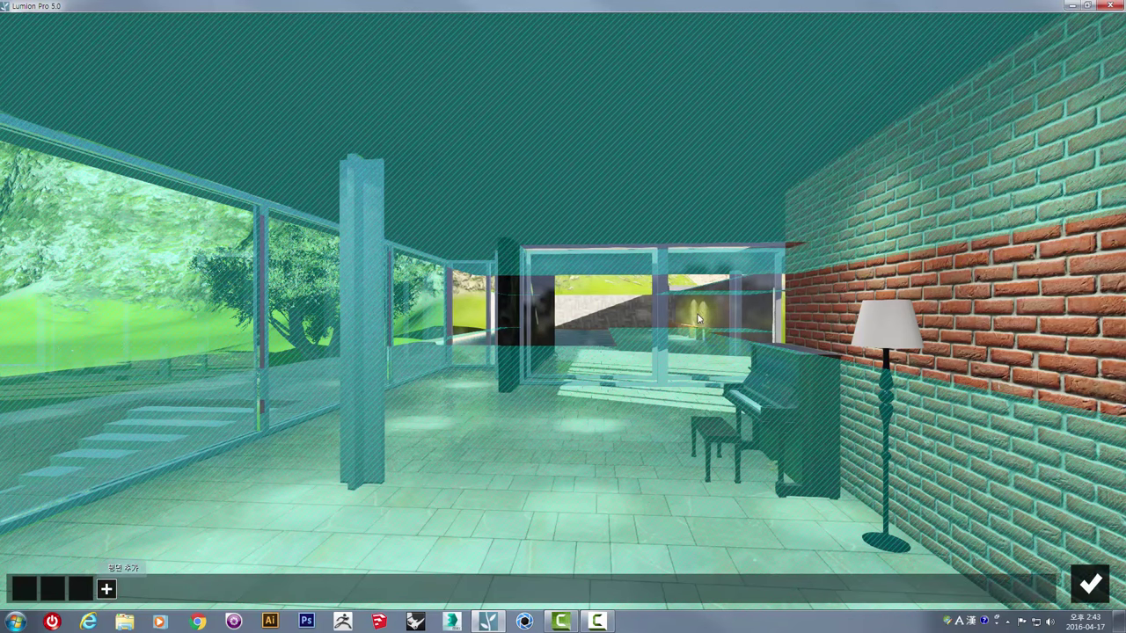
pyautogui.click(613, 306)
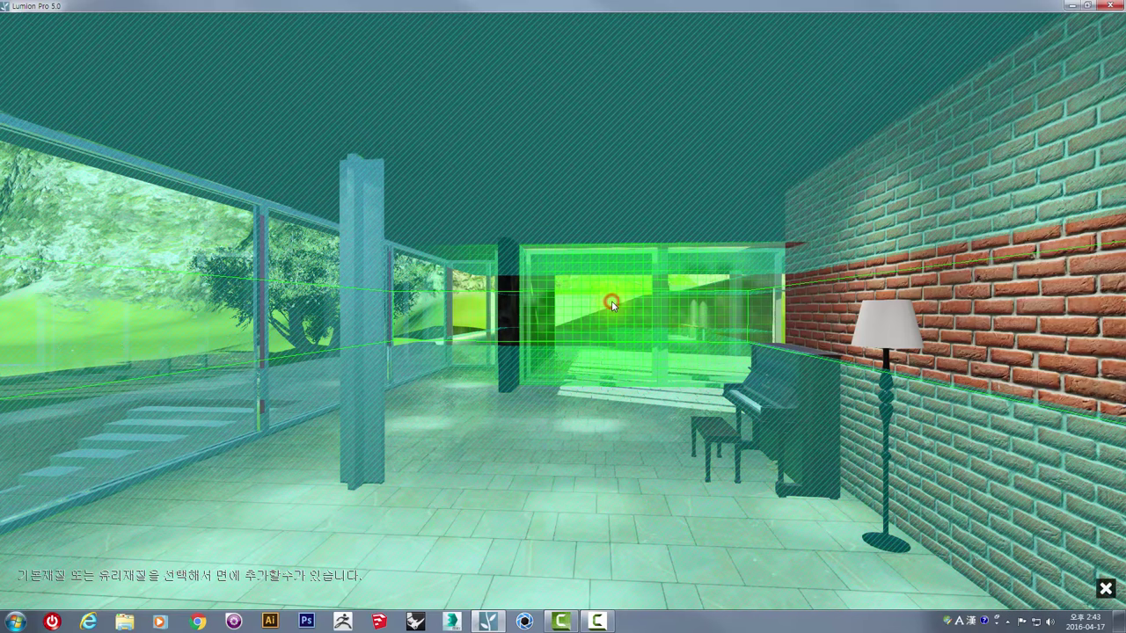
pyautogui.click(472, 315)
pyautogui.click(612, 378)
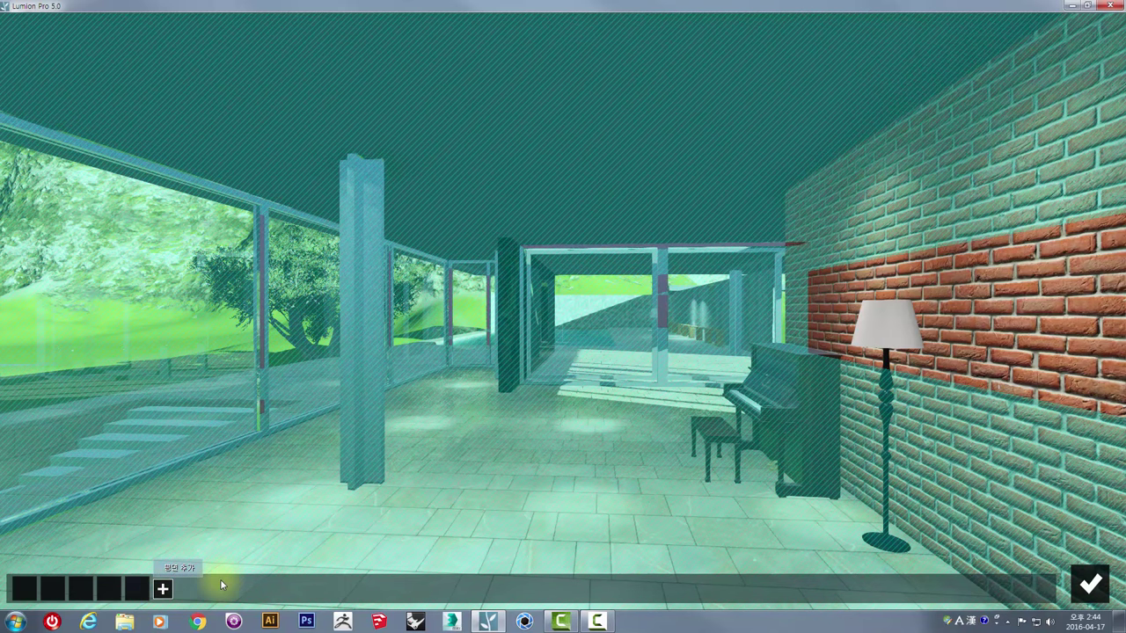
pyautogui.click(162, 589)
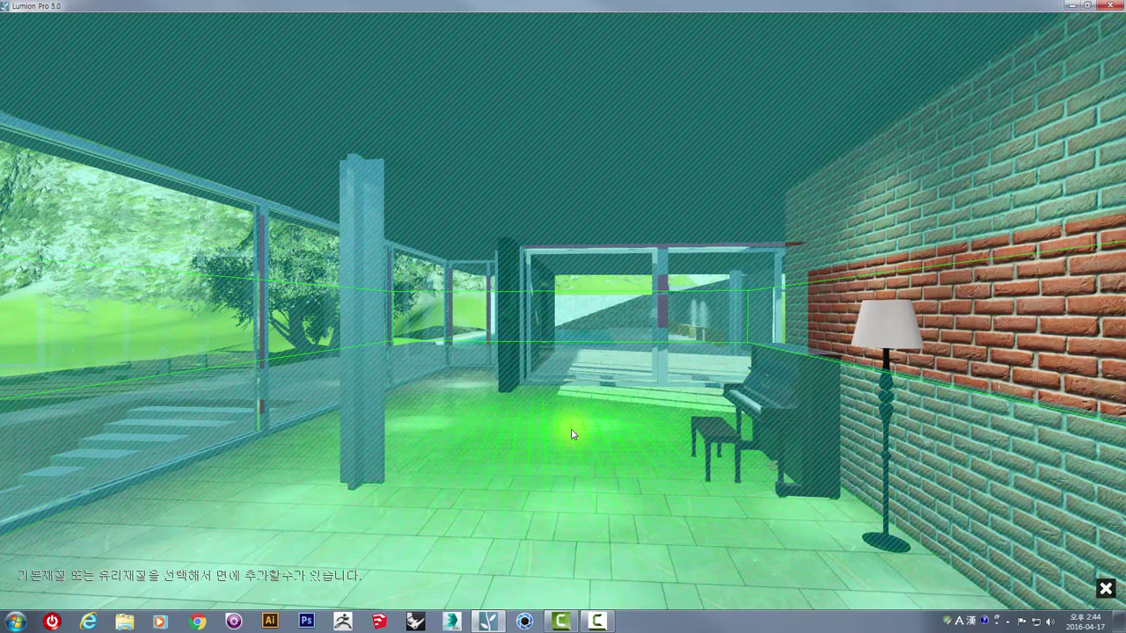
pyautogui.click(571, 434)
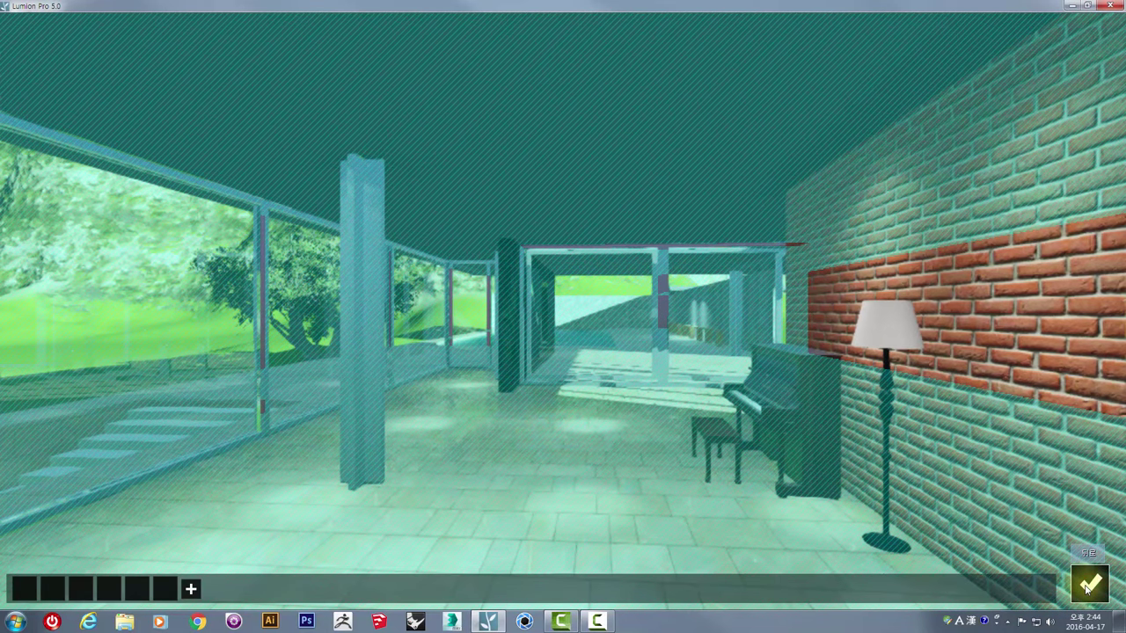
pyautogui.click(1091, 584)
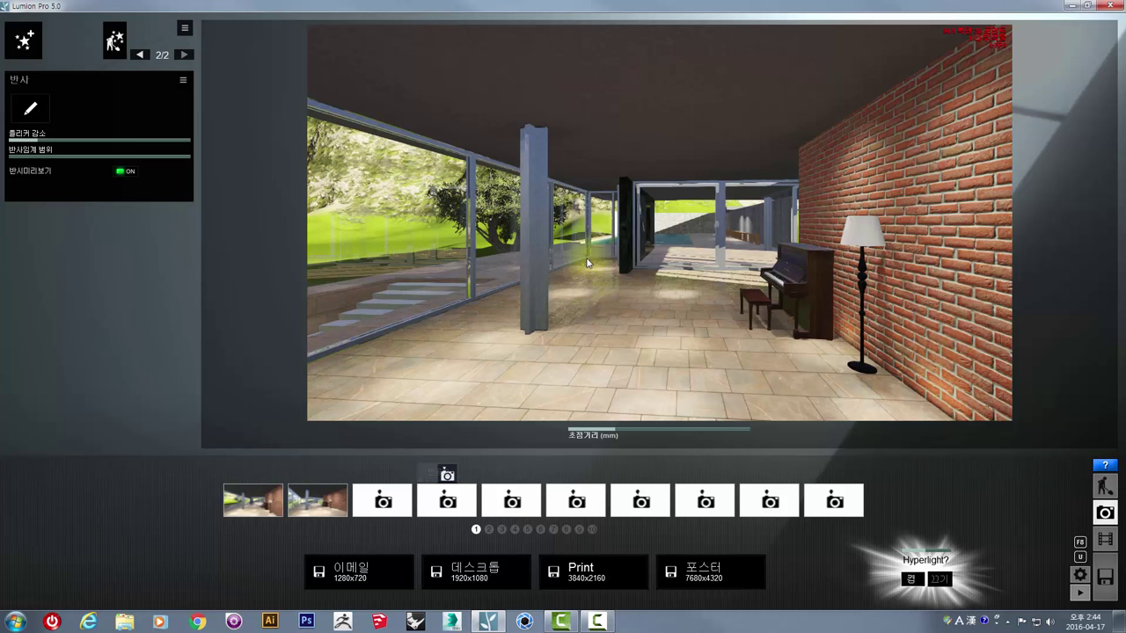
pyautogui.click(124, 172)
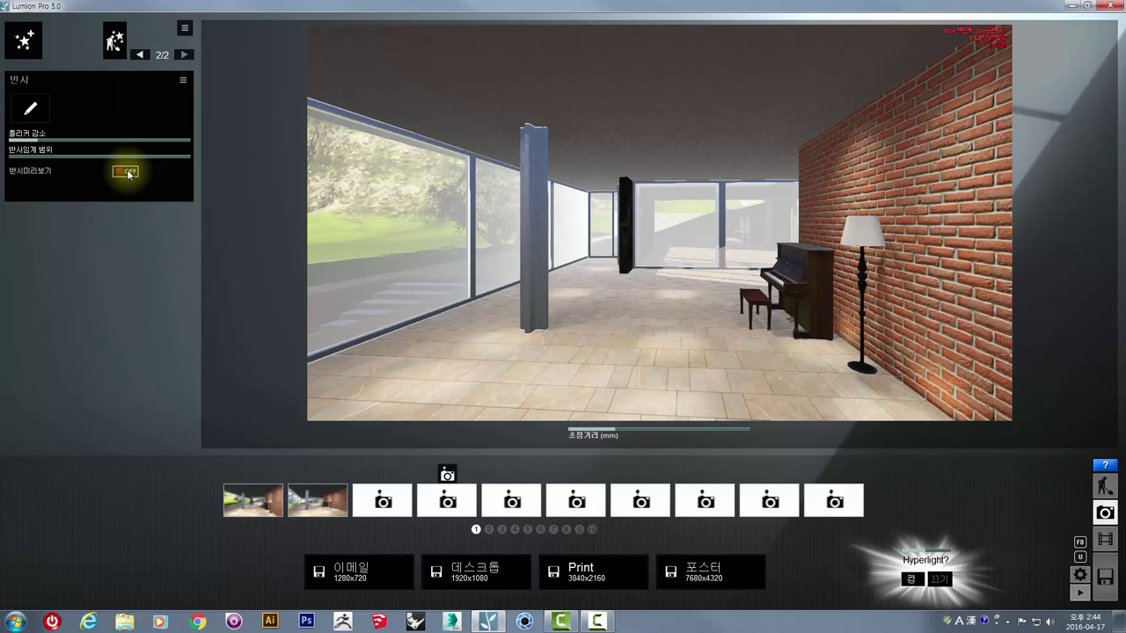
pyautogui.click(127, 172)
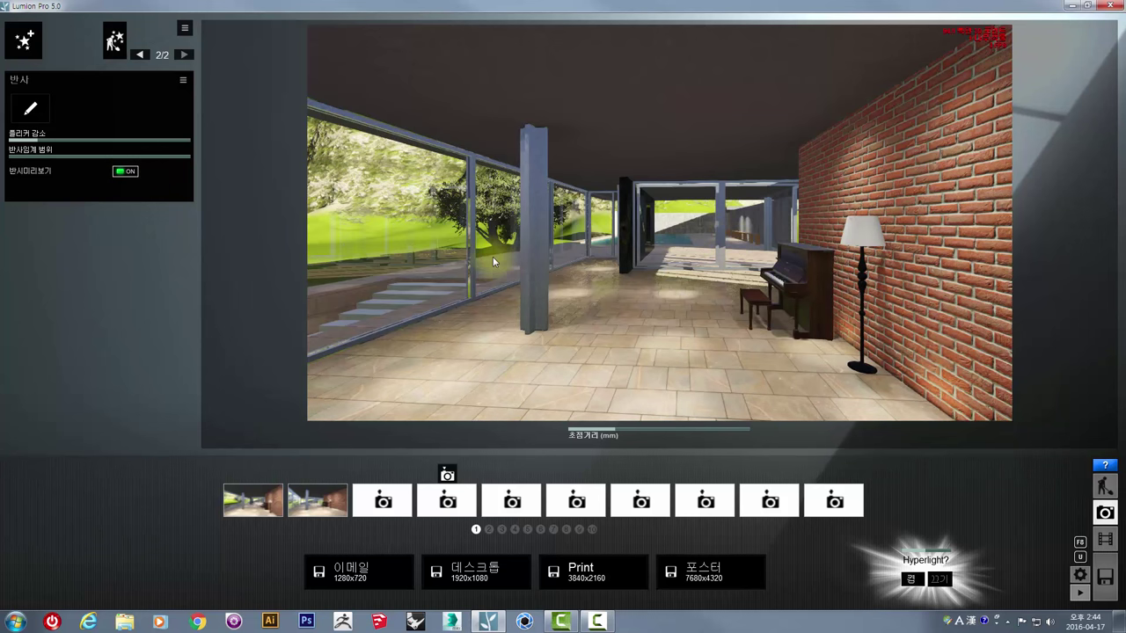
pyautogui.click(185, 81)
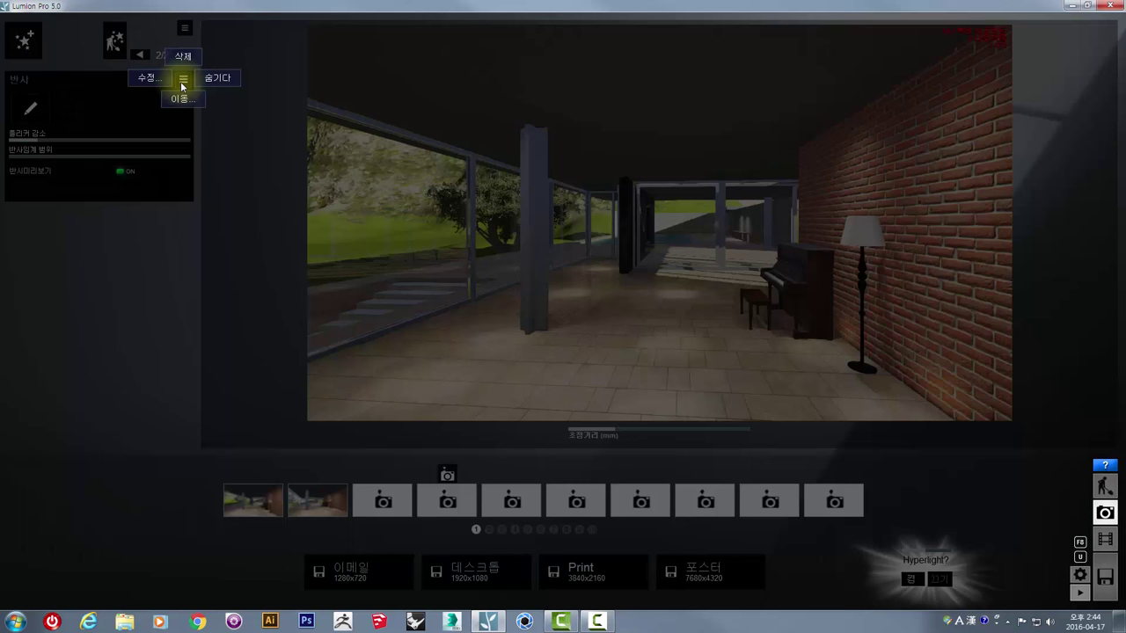
pyautogui.click(229, 94)
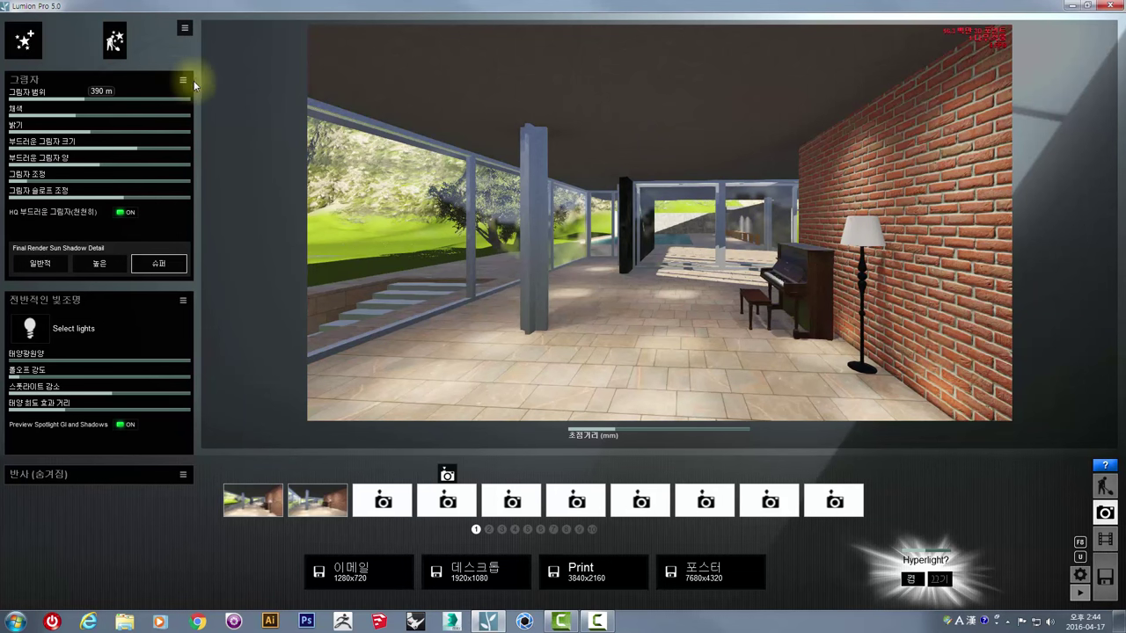
pyautogui.click(184, 476)
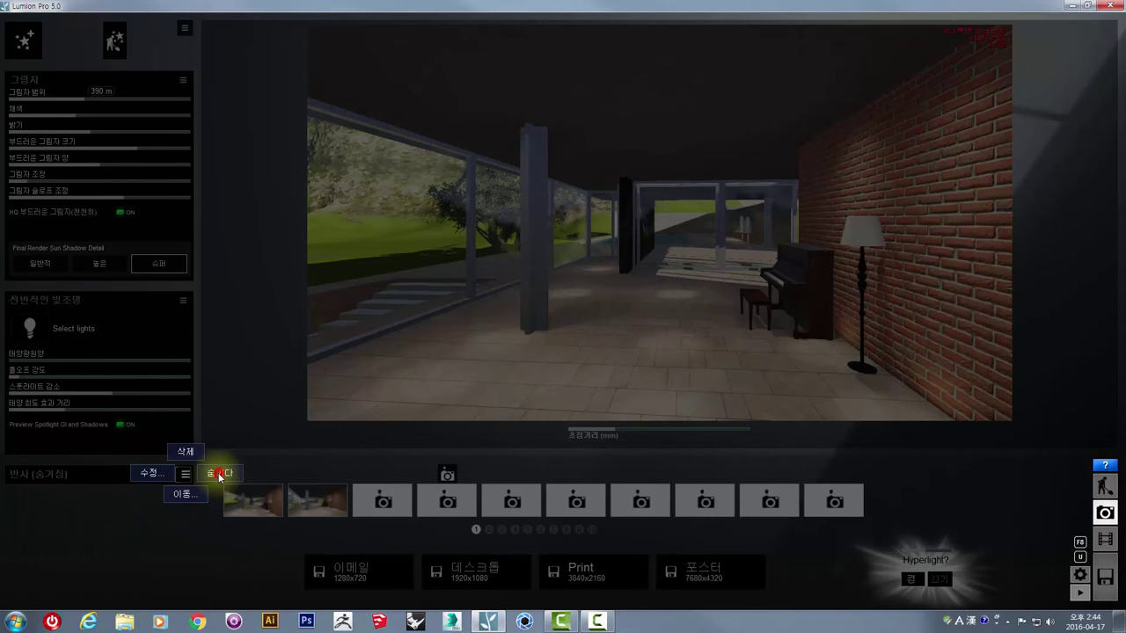
pyautogui.click(219, 476)
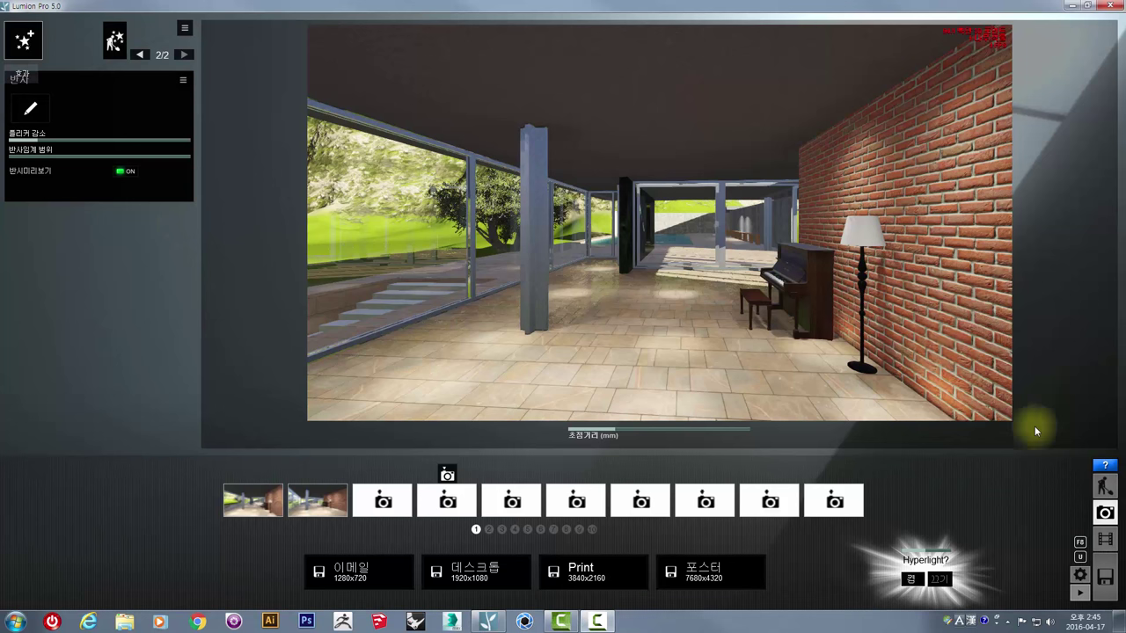
# Step: Browse the Weather, Objects and Camera effect categories and add the 2-Point Perspective effect
pyautogui.click(24, 42)
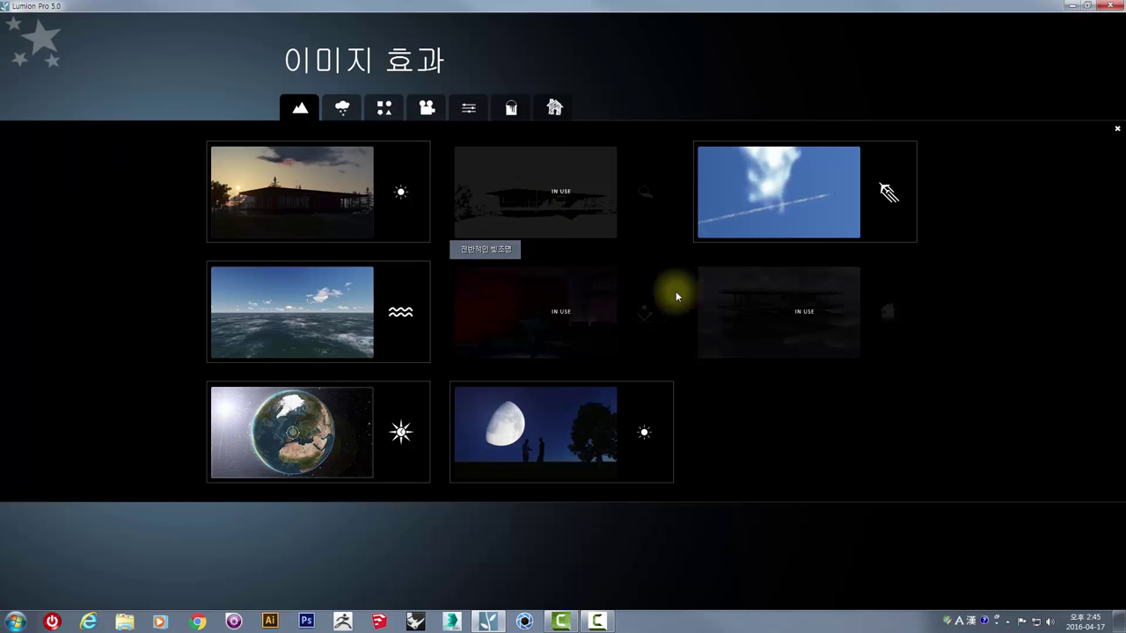
pyautogui.click(348, 115)
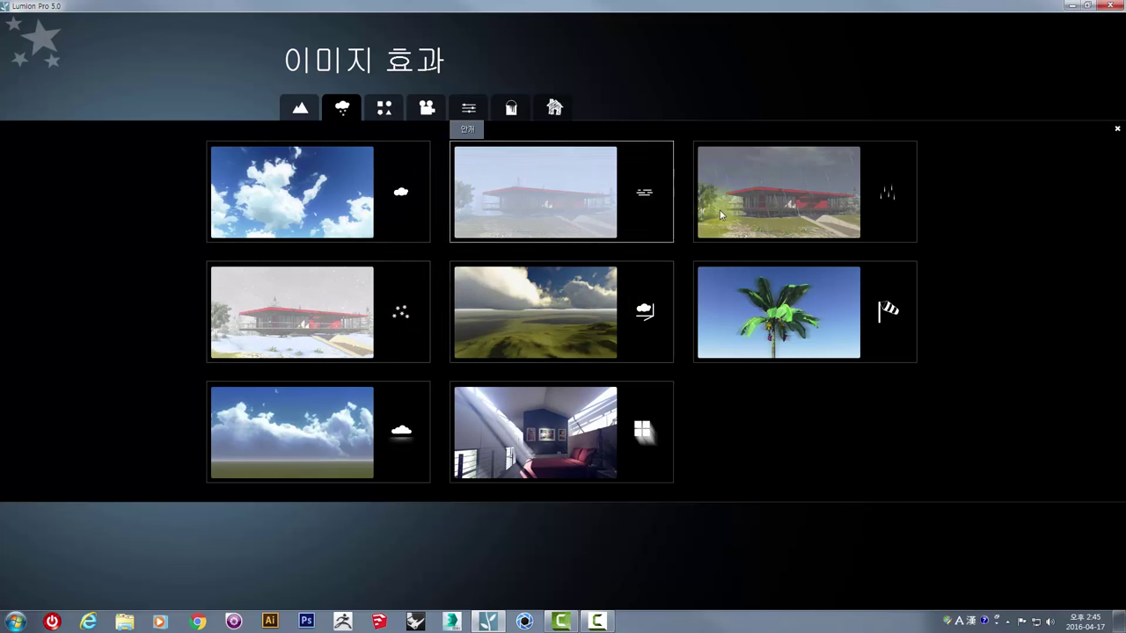
pyautogui.click(384, 108)
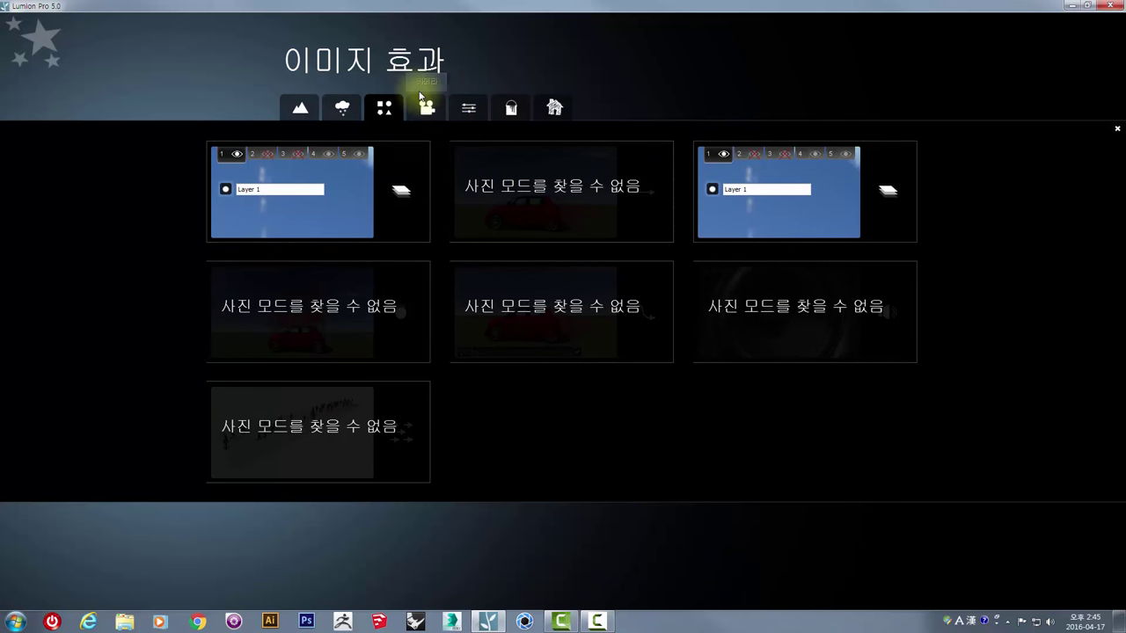
pyautogui.click(443, 107)
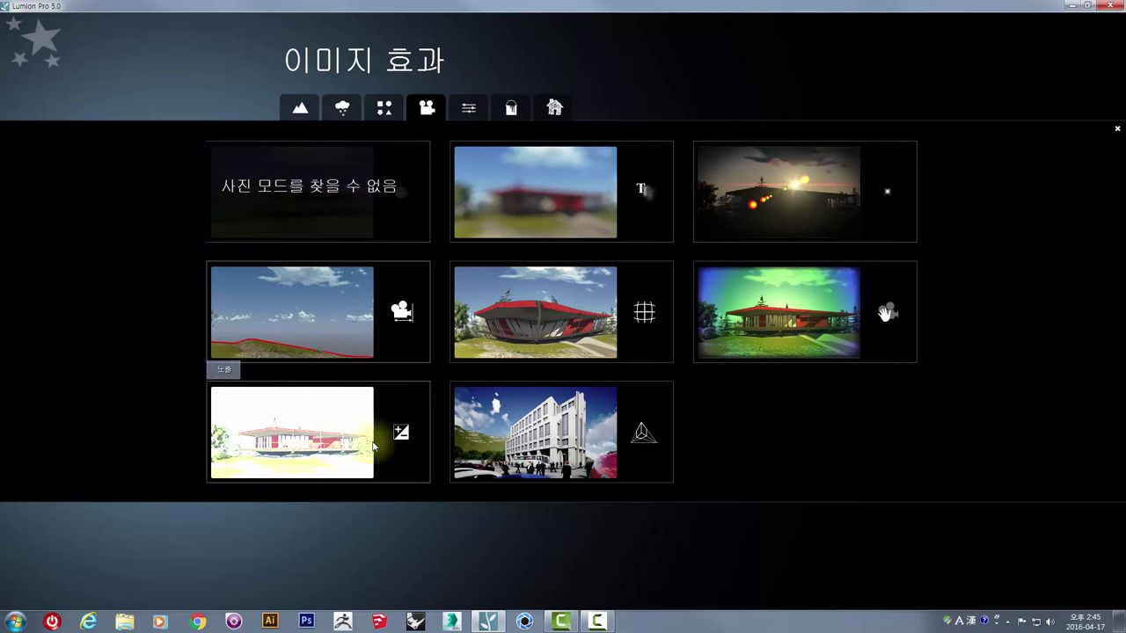
pyautogui.click(549, 435)
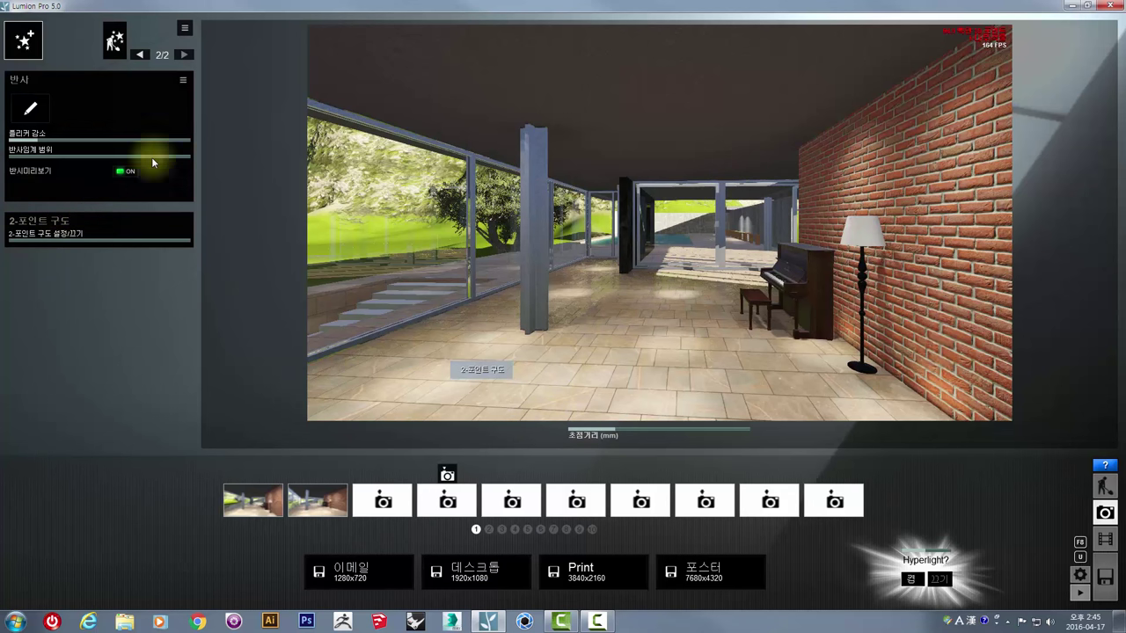
# Step: Set the 2-point perspective amount to 0.6 and switch the photo to the first saved camera view
pyautogui.click(324, 501)
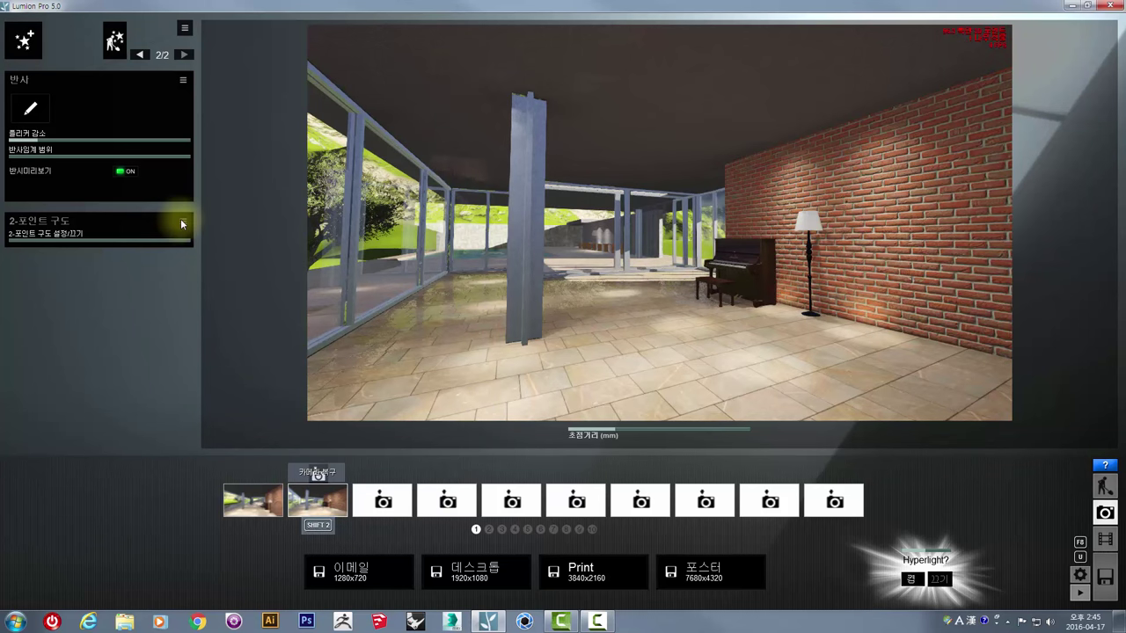
pyautogui.click(141, 240)
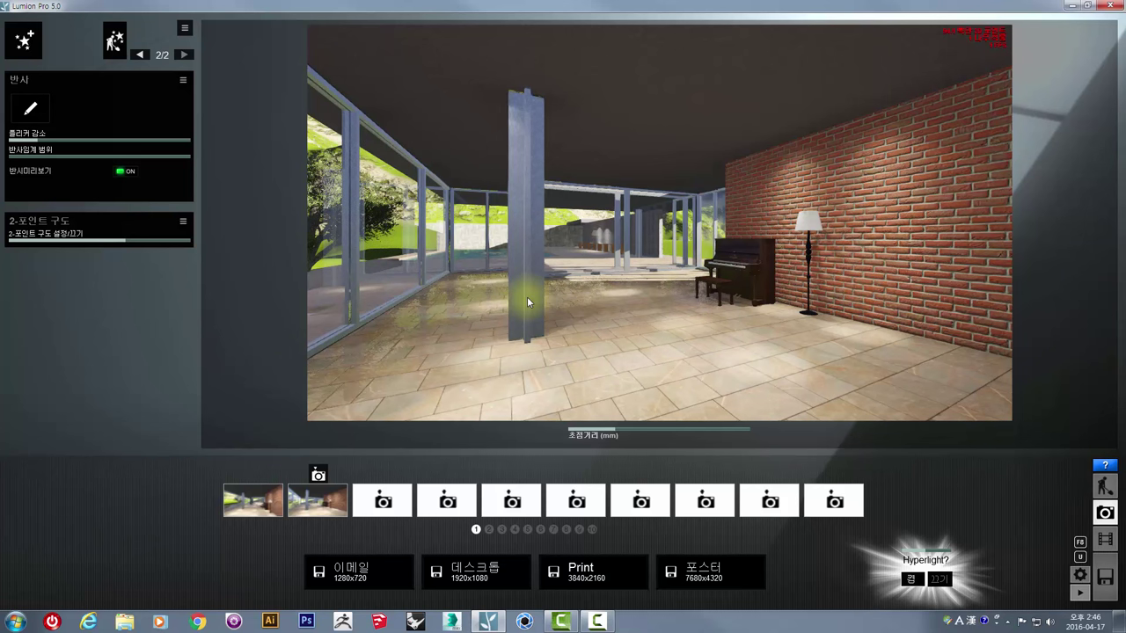
pyautogui.click(254, 498)
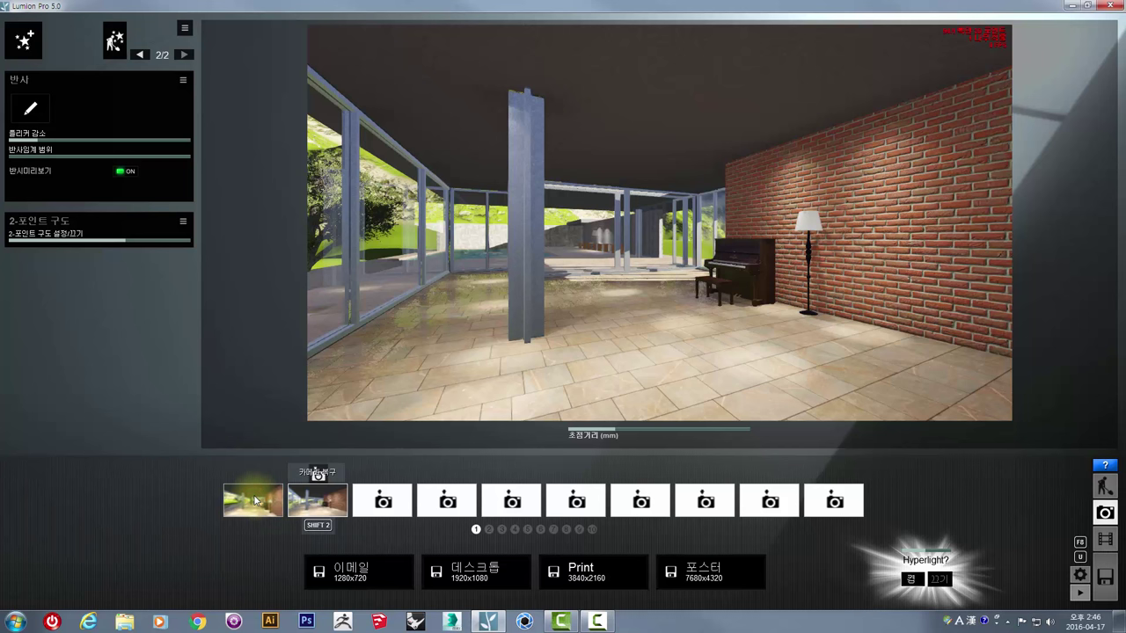
pyautogui.click(254, 499)
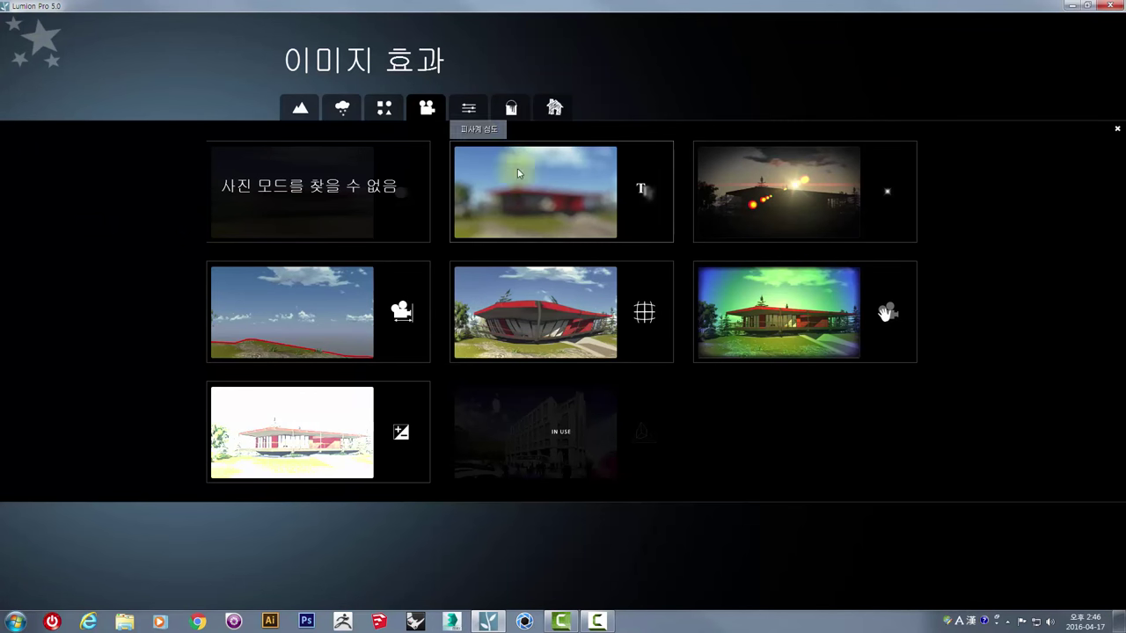
# Step: Look through the adjustment effect categories and add the 컬러 맵 분석 colour map analysis effect
pyautogui.click(466, 107)
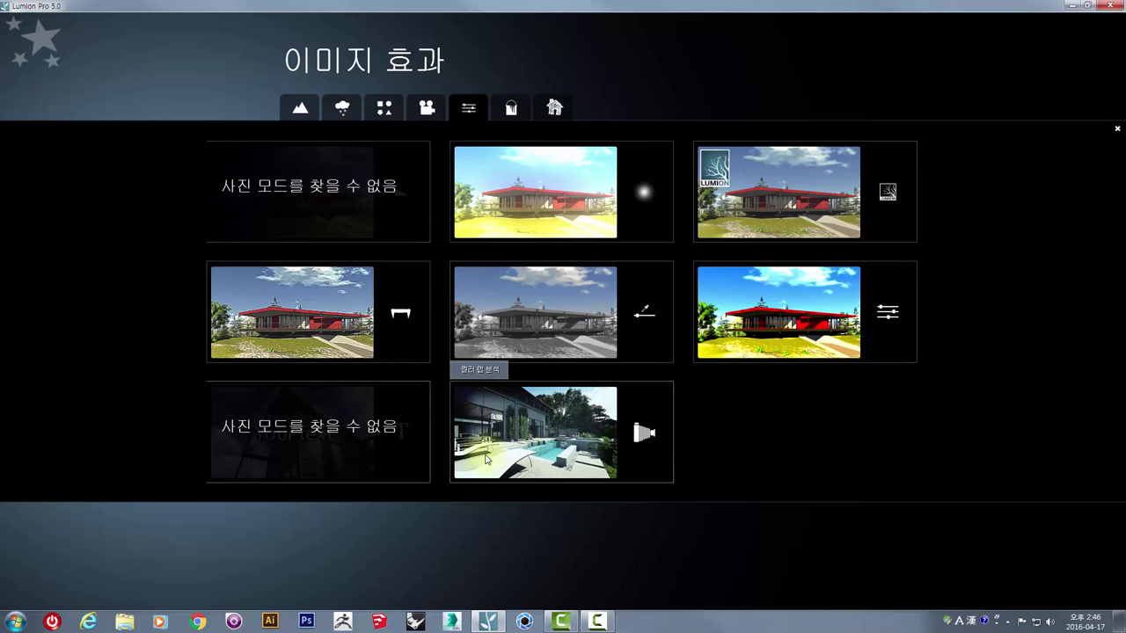
pyautogui.click(510, 107)
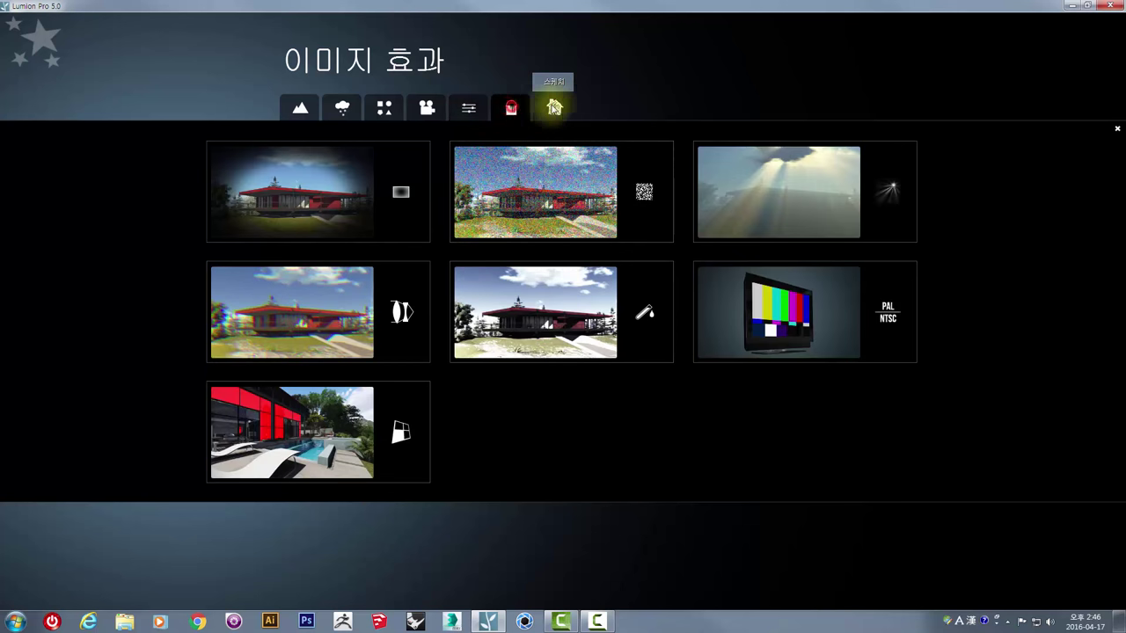
pyautogui.click(554, 105)
pyautogui.click(468, 108)
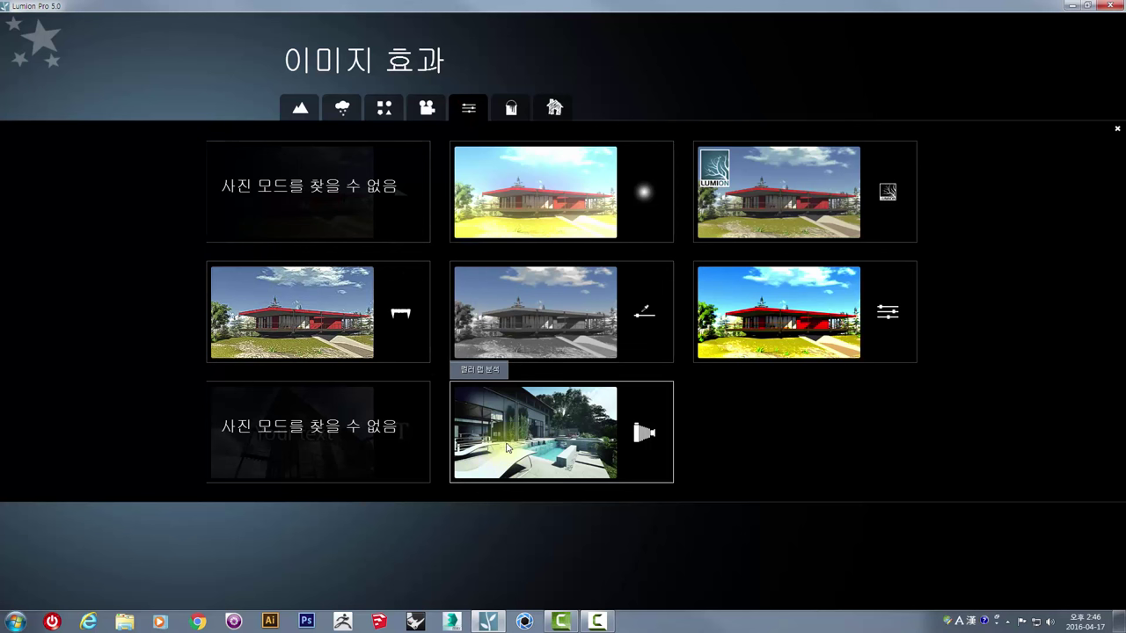
pyautogui.click(652, 303)
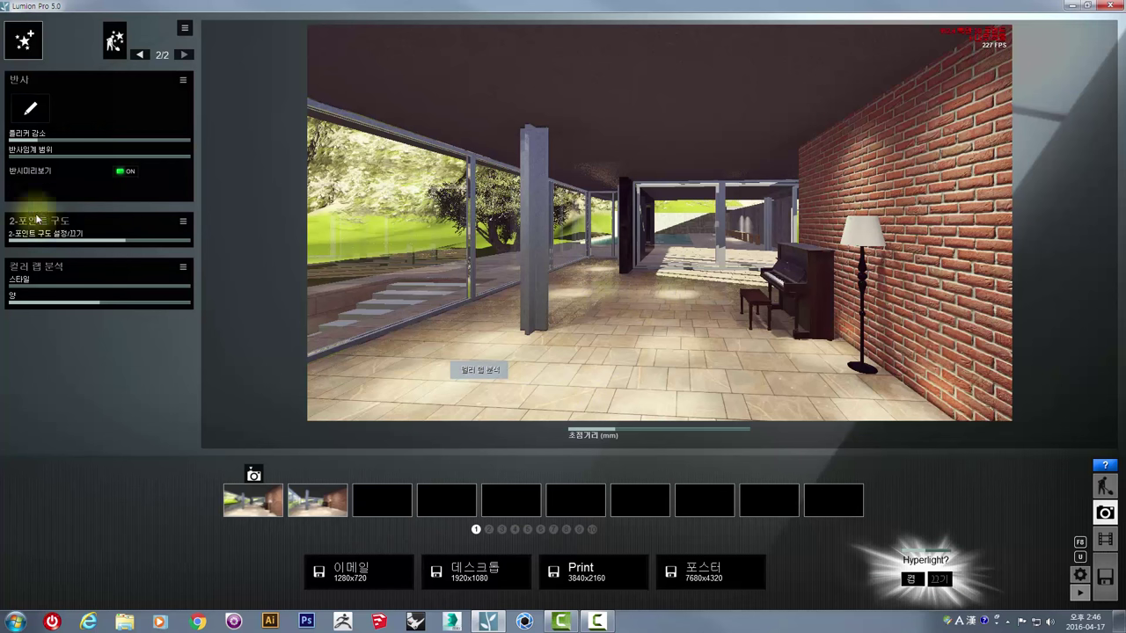
# Step: Raise the colour map analysis style to 1.8 and lower its amount to 0.4
pyautogui.click(37, 139)
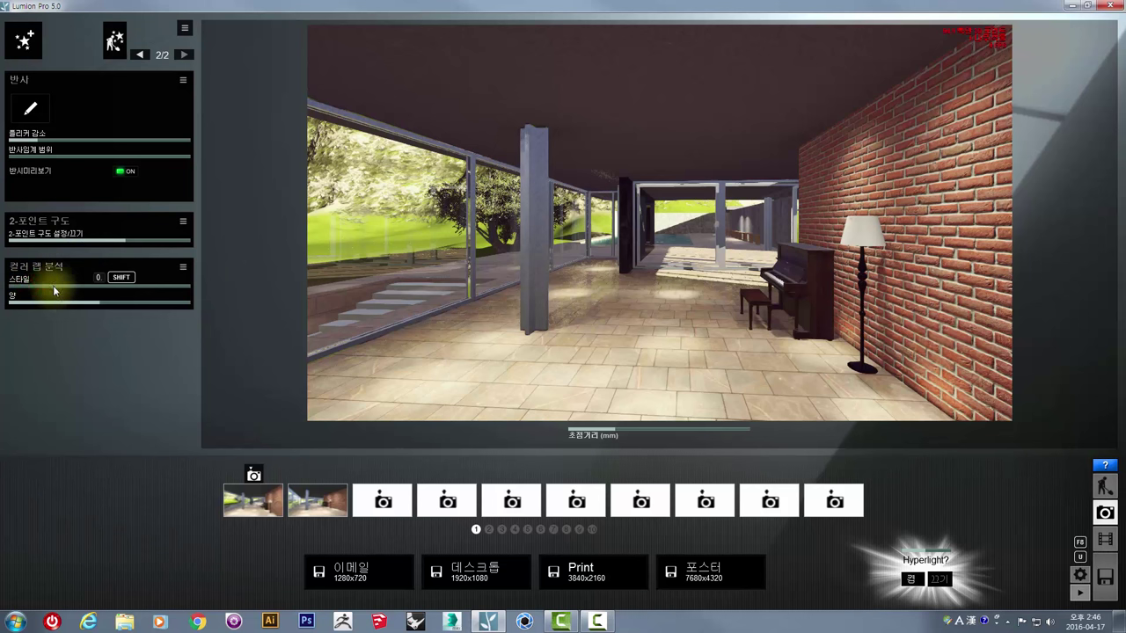
pyautogui.moveTo(80, 285)
pyautogui.moveTo(79, 284); pyautogui.dragTo(80, 288)
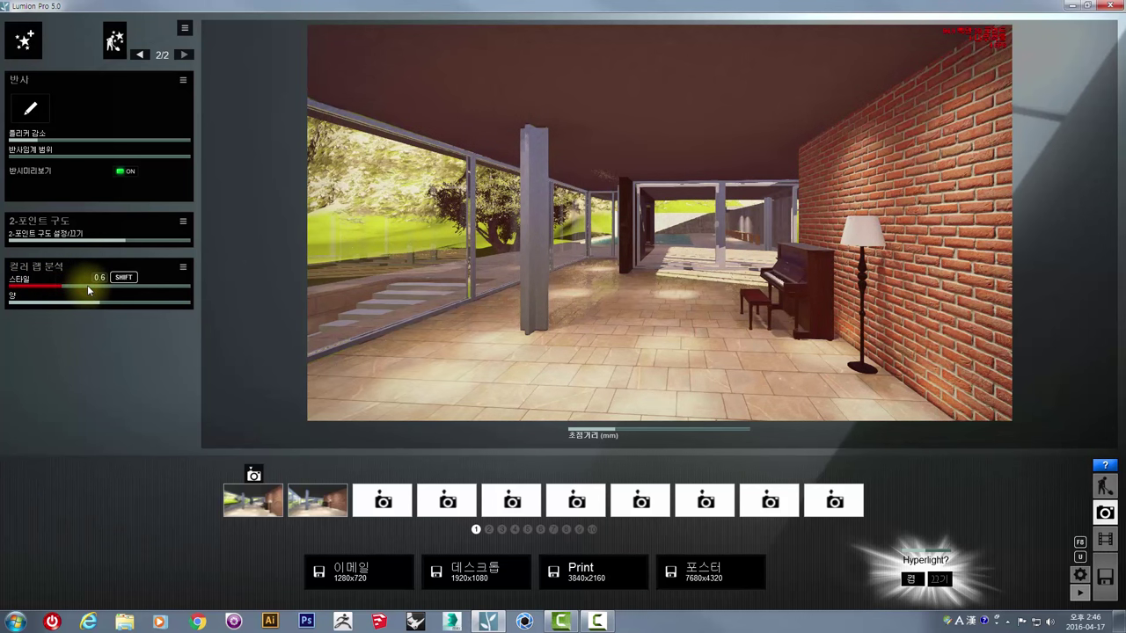
pyautogui.moveTo(118, 285); pyautogui.dragTo(146, 284)
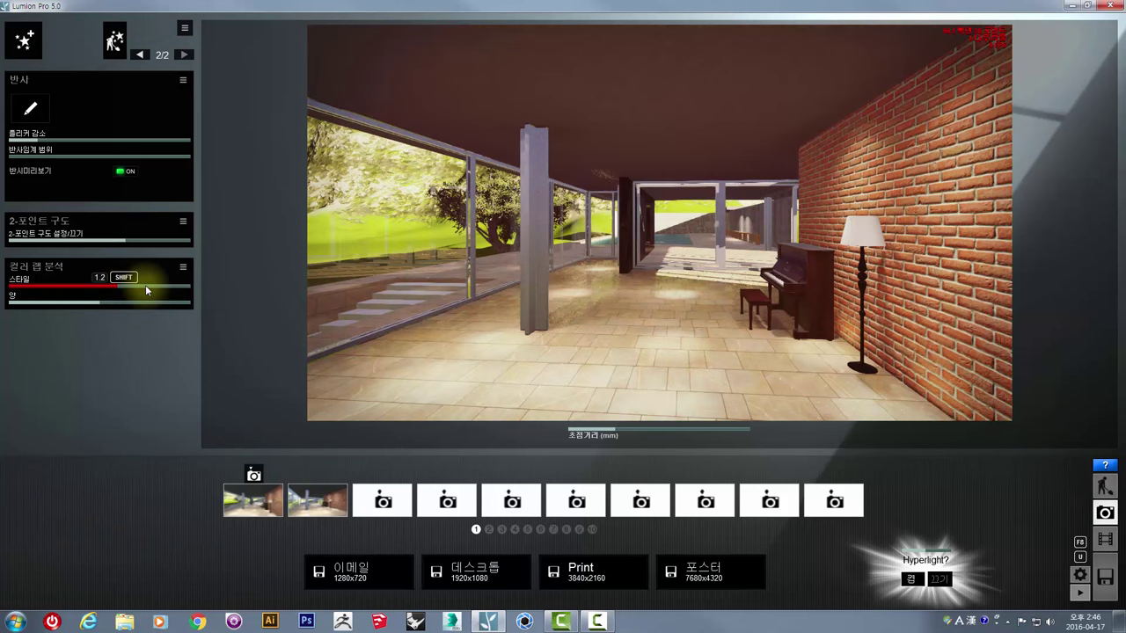
pyautogui.moveTo(145, 285); pyautogui.dragTo(190, 293)
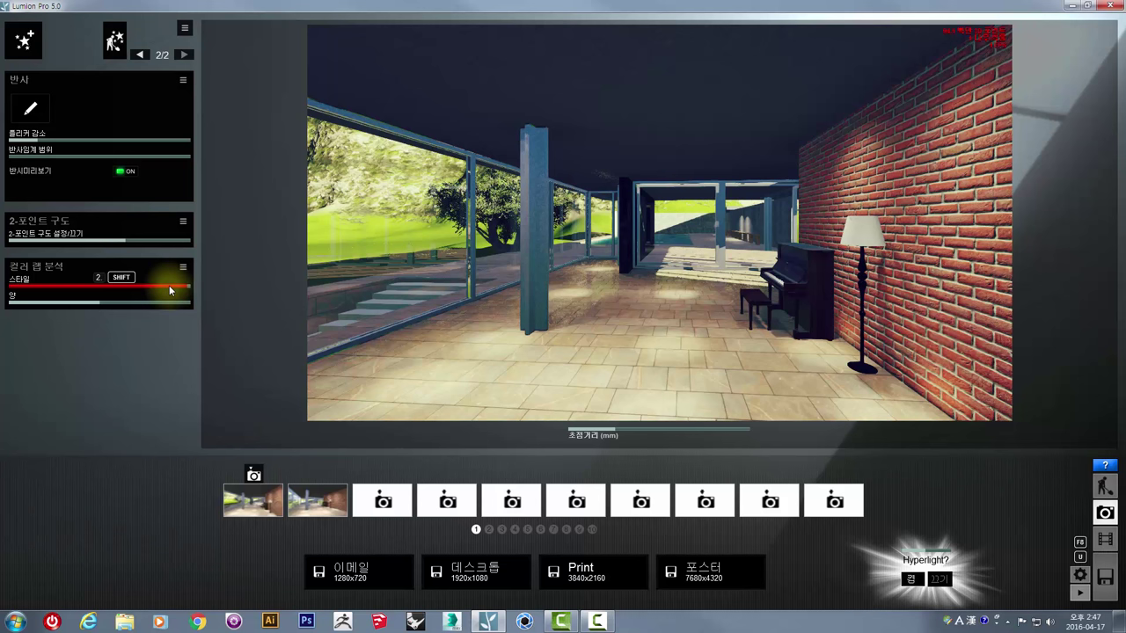
pyautogui.click(169, 285)
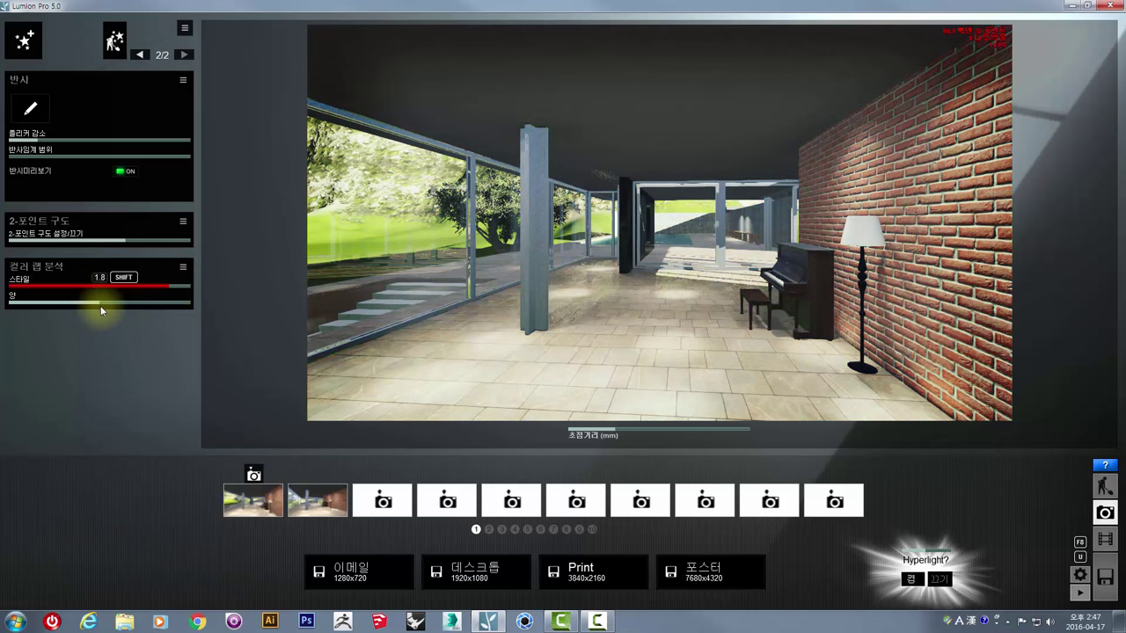
pyautogui.click(45, 302)
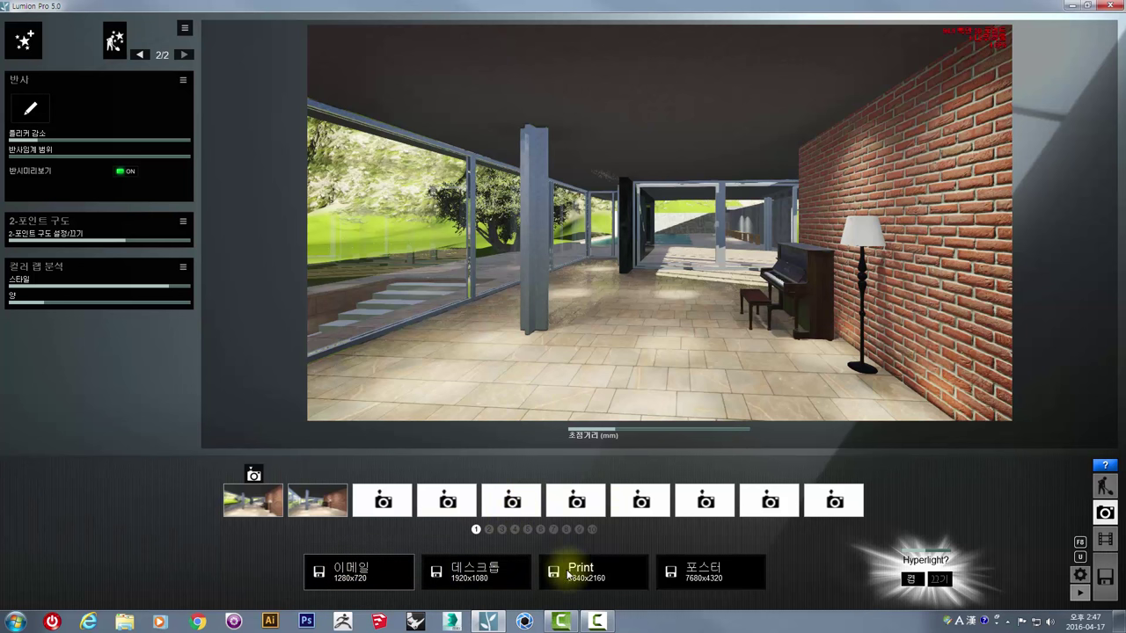
# Step: Render the photo at Desktop 1920×1080 and save it as render.jpg
pyautogui.click(498, 574)
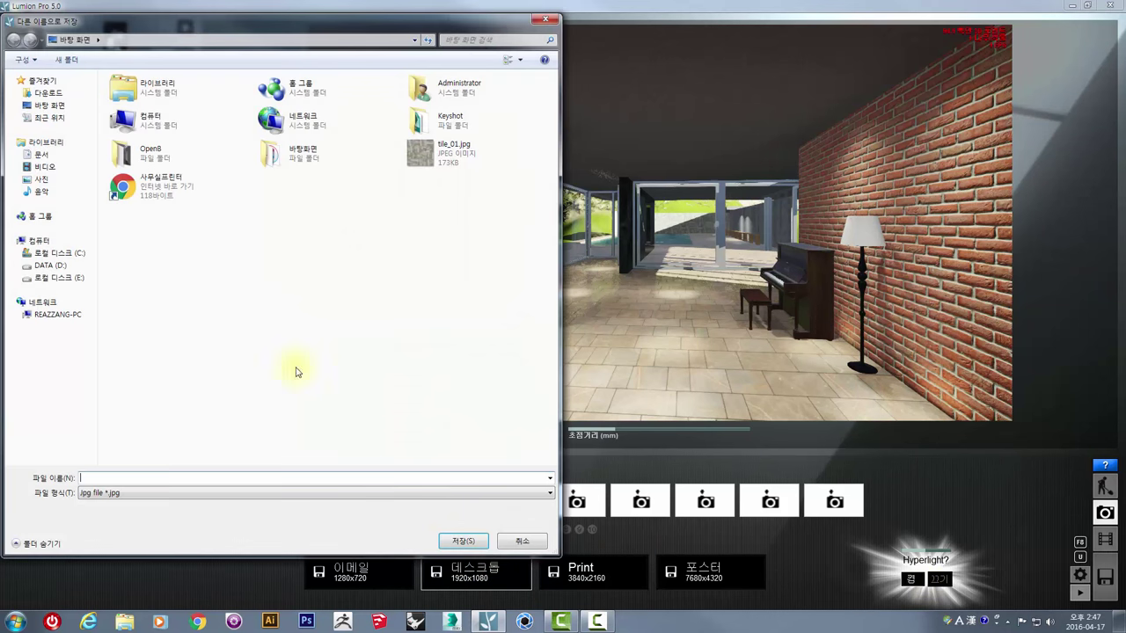
pyautogui.click(105, 480)
pyautogui.write('re')
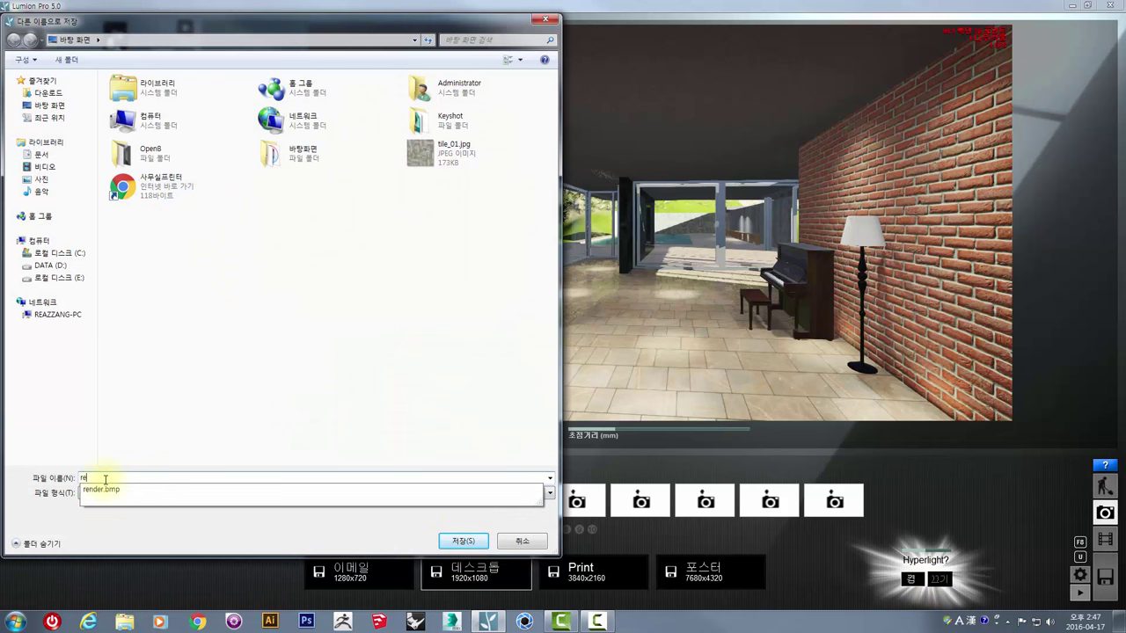
pyautogui.press('Down')
pyautogui.press('Up')
pyautogui.press('Return')
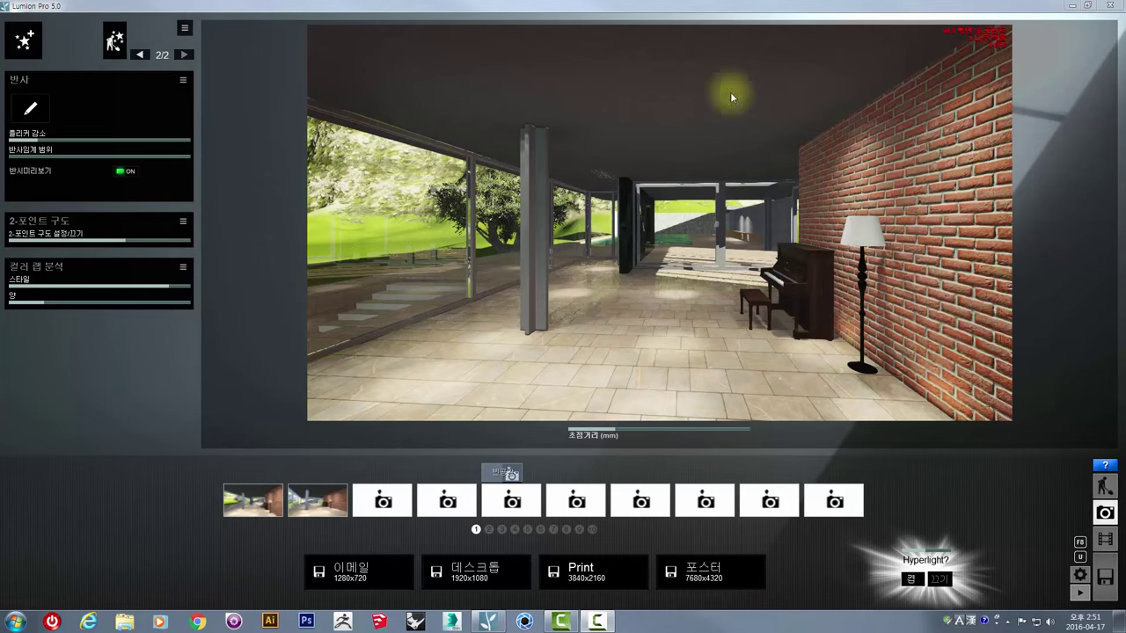
# Step: Minimize Lumion and open render.jpg from the desktop in a maximized Photo Viewer
pyautogui.click(1067, 9)
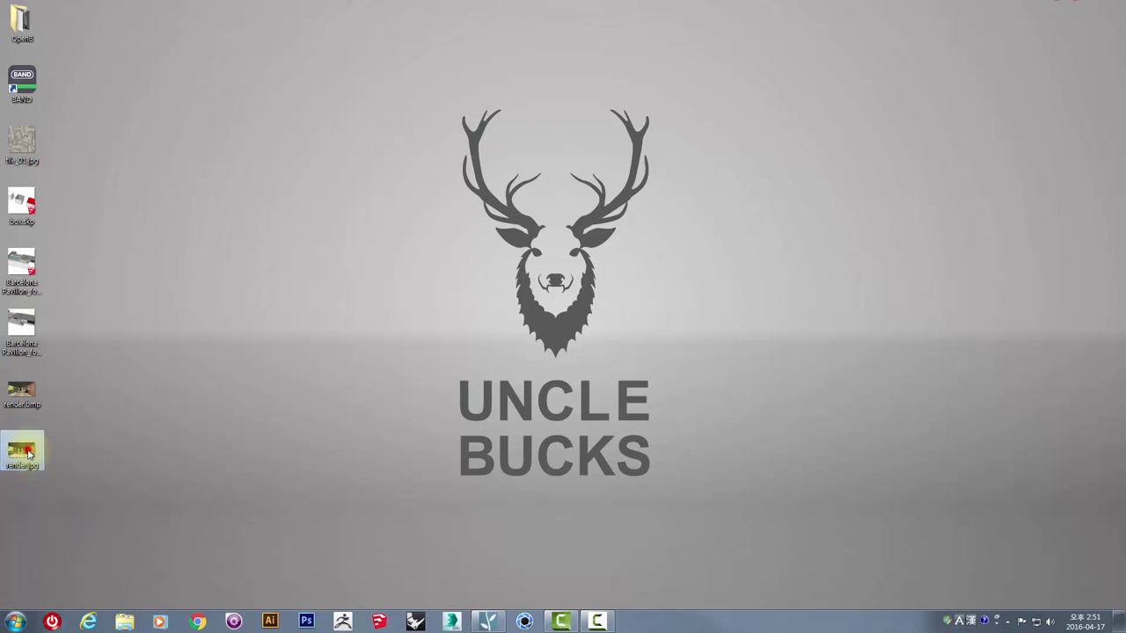
pyautogui.doubleClick(27, 453)
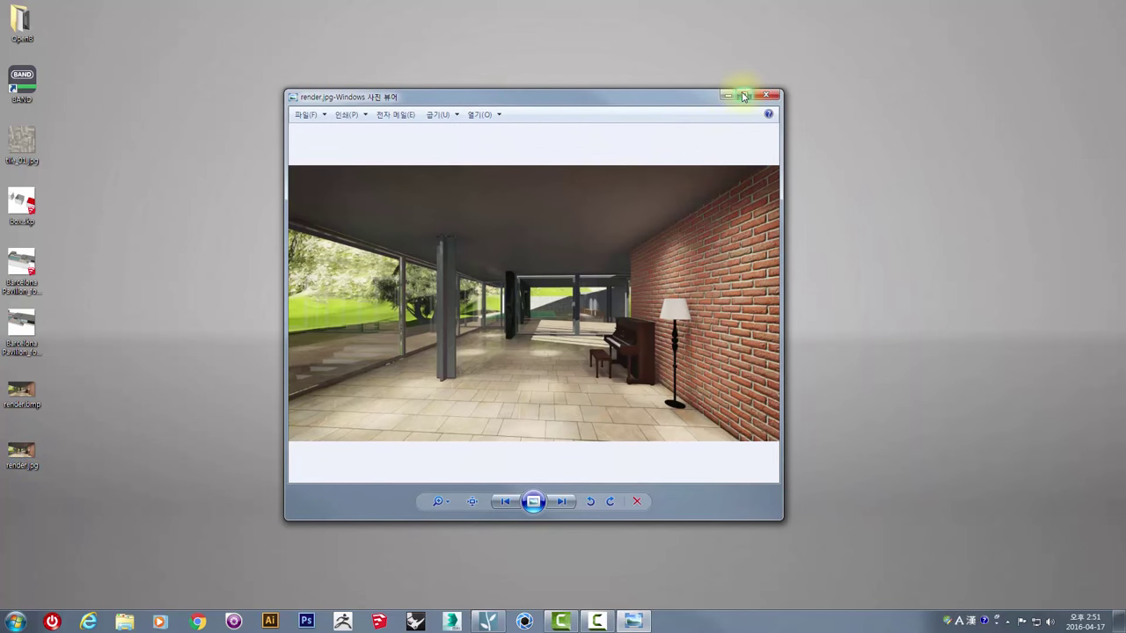
pyautogui.click(741, 92)
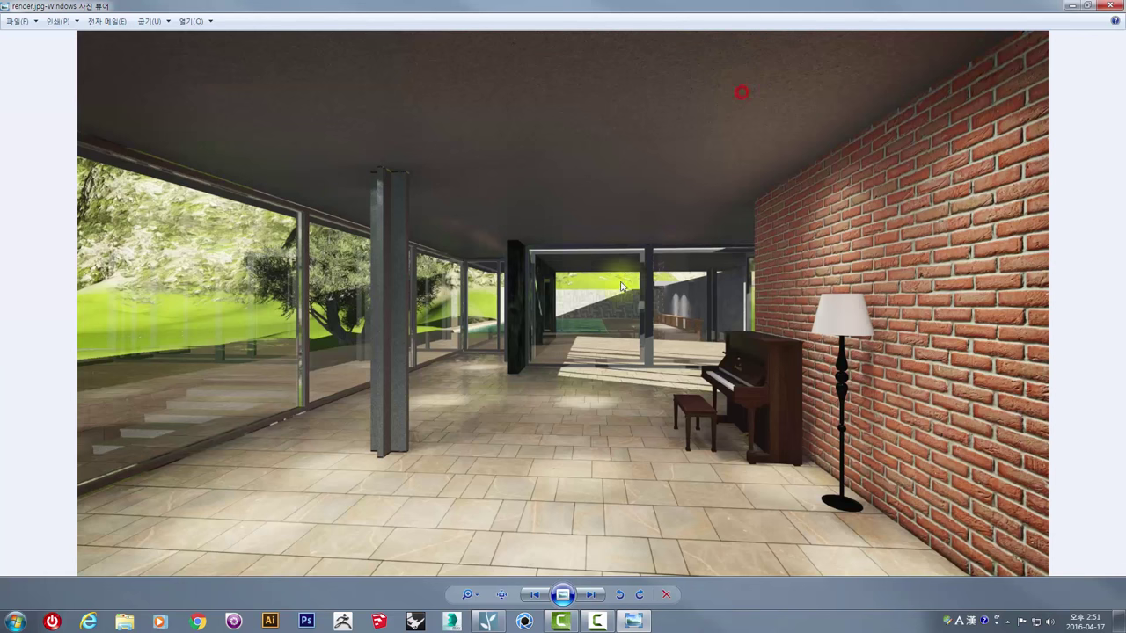
# Step: Zoom and pan around render.jpg to inspect details, briefly switching back to Lumion
pyautogui.scroll(1, 594, 295)
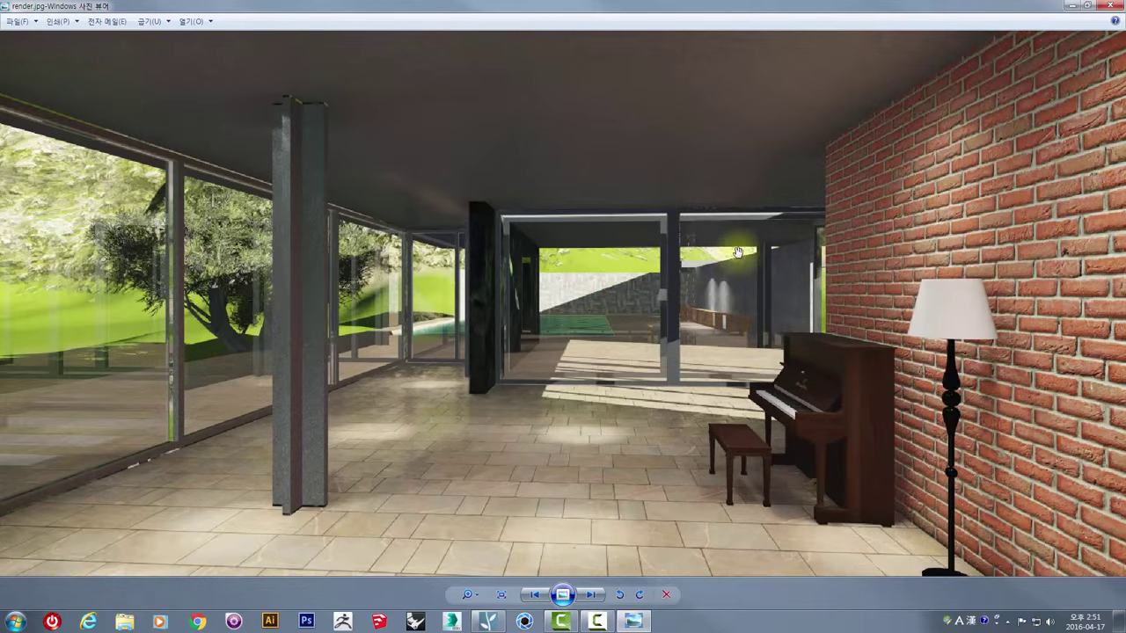
pyautogui.moveTo(737, 253); pyautogui.dragTo(684, 384)
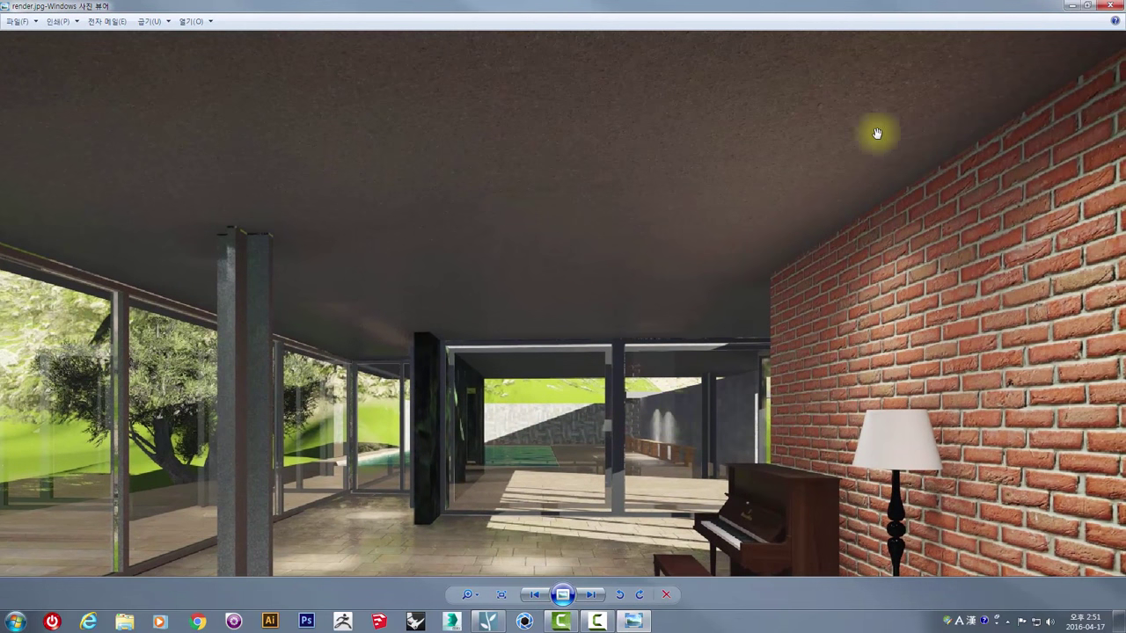
pyautogui.moveTo(677, 322); pyautogui.dragTo(534, 318)
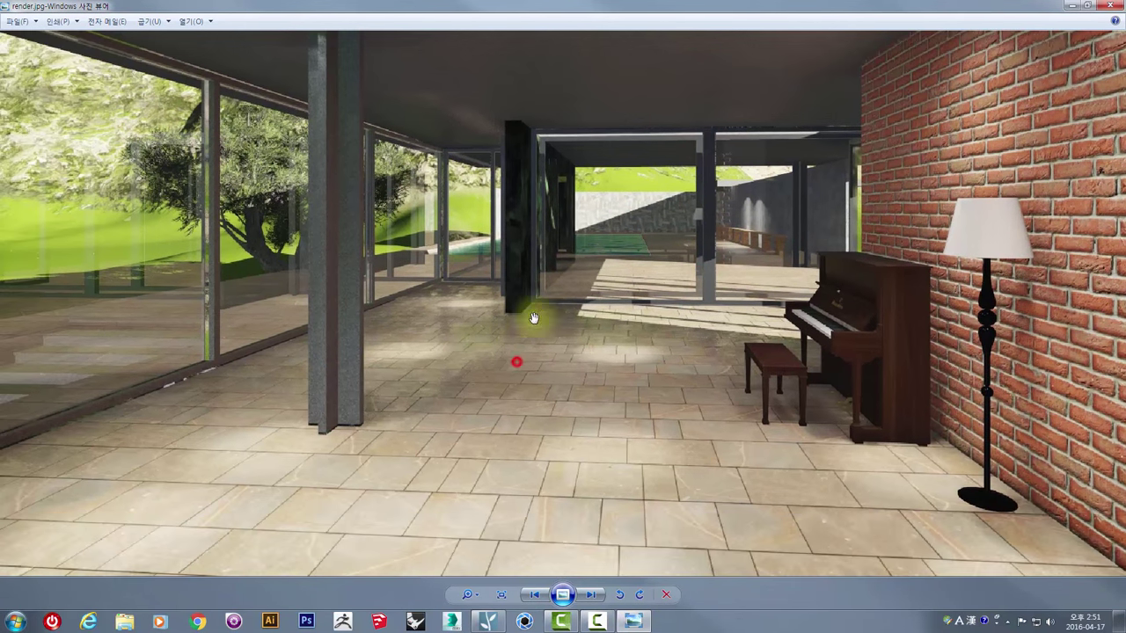
pyautogui.scroll(2, 431, 362)
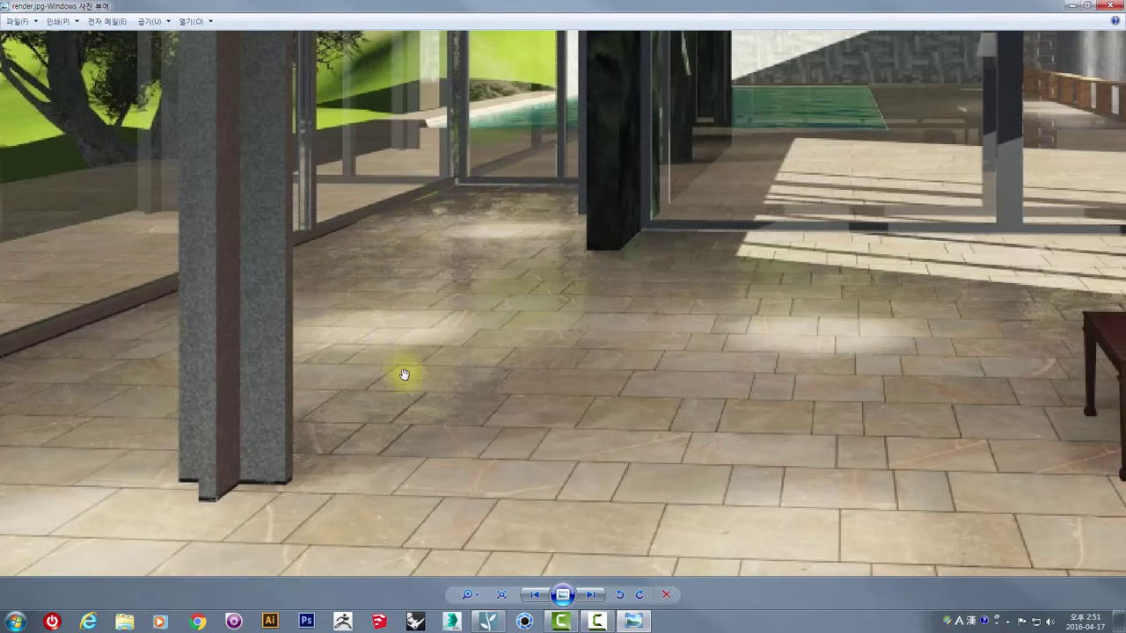
pyautogui.scroll(-1, 563, 351)
pyautogui.scroll(-2, 563, 352)
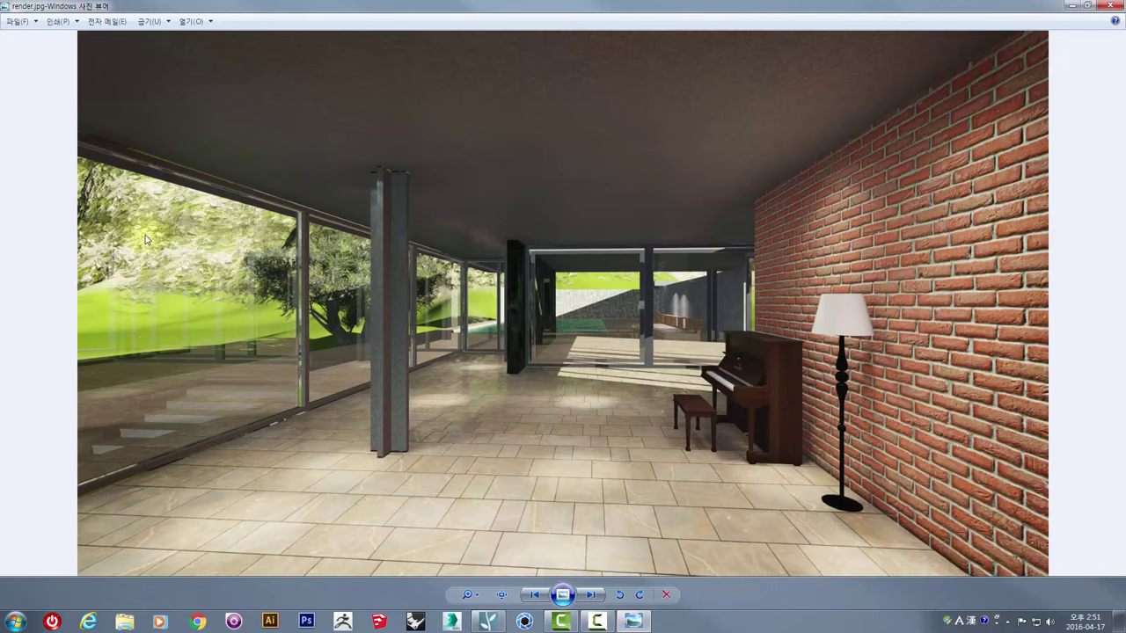
pyautogui.scroll(2, 800, 499)
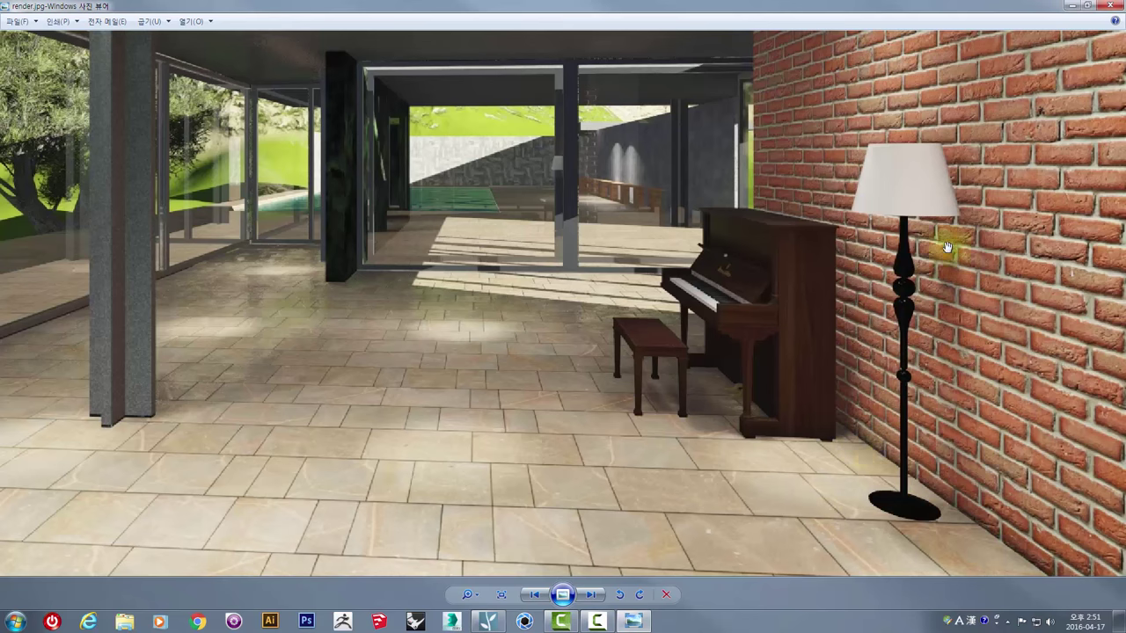
pyautogui.scroll(-1, 879, 352)
pyautogui.scroll(-1, 853, 422)
pyautogui.scroll(-1, 863, 463)
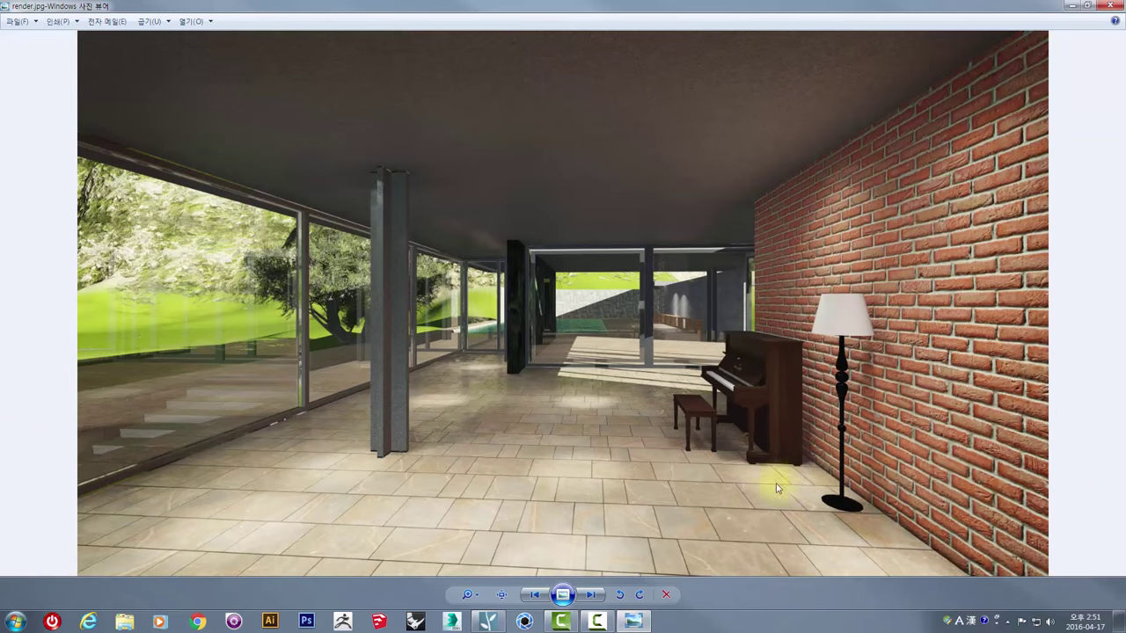
pyautogui.click(486, 620)
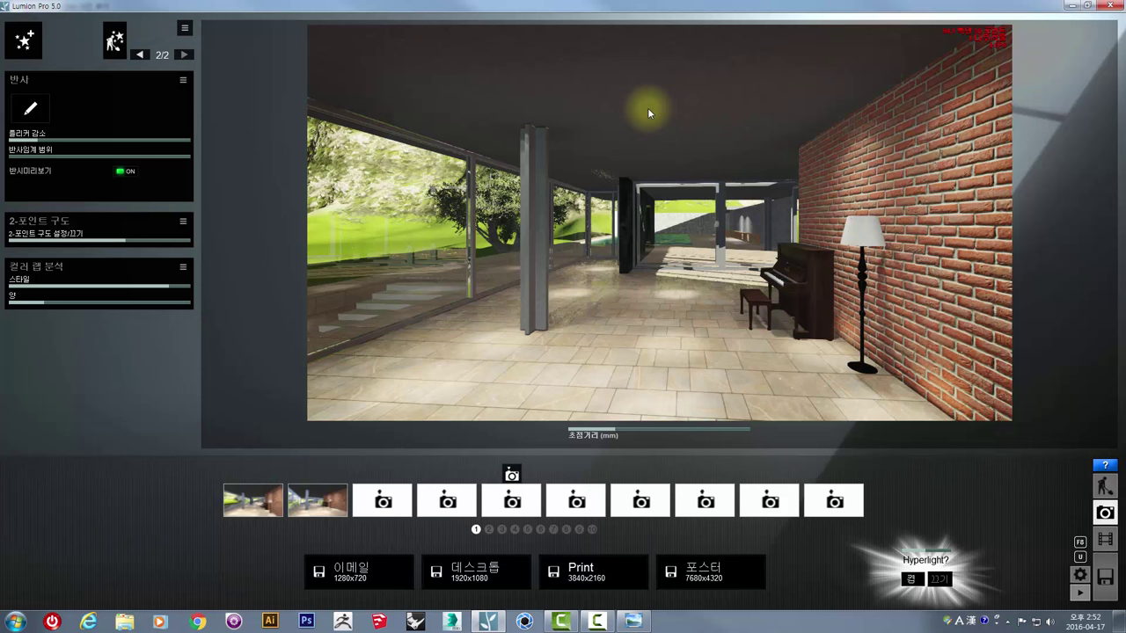
pyautogui.click(633, 621)
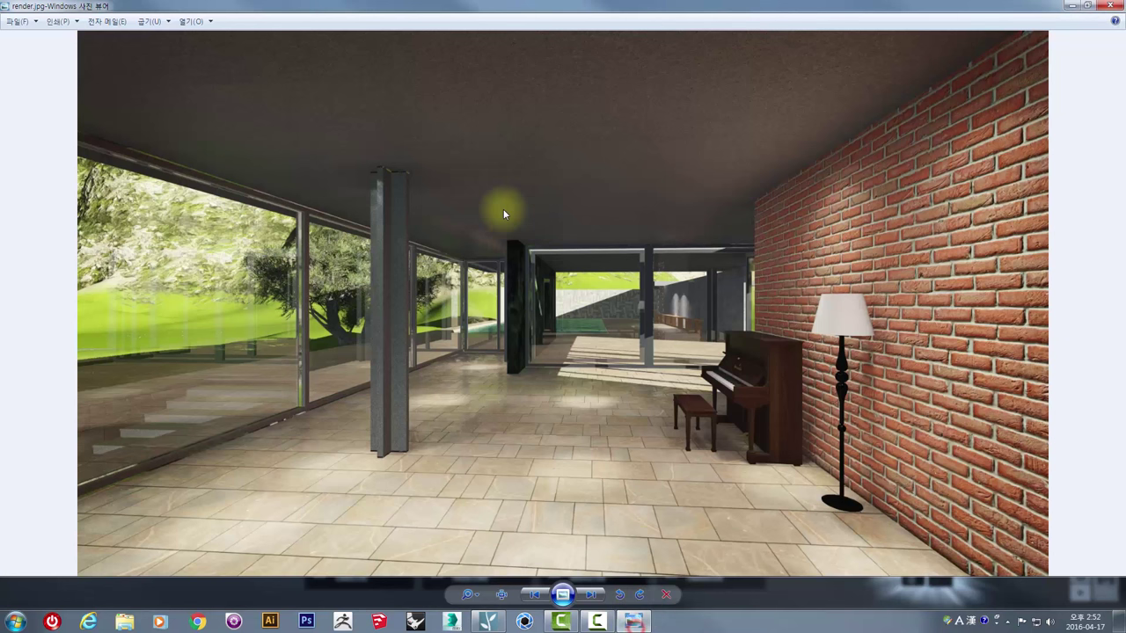